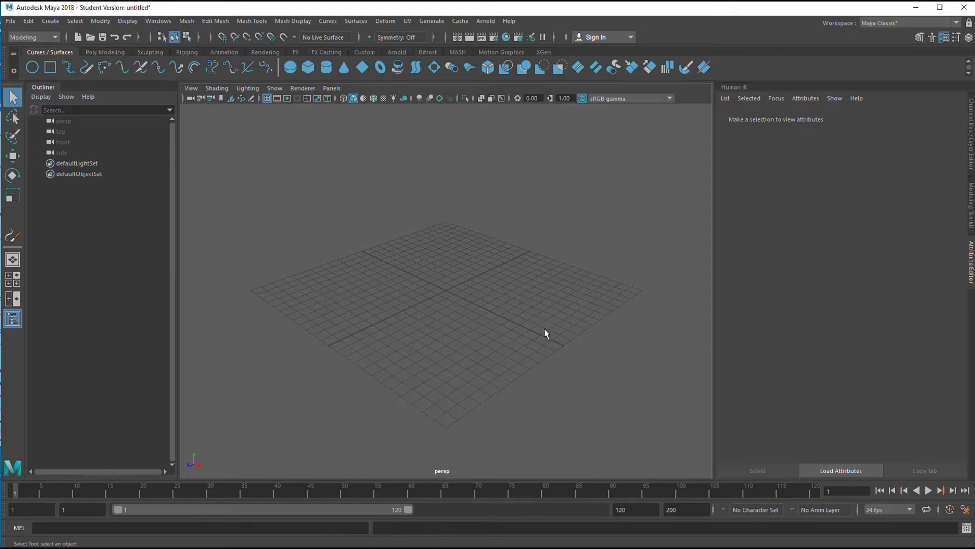
Step: Switch to the four-view layout to view the empty scene from the top orthographic view
{"action": "key", "text": "space"}
{"action": "key", "text": "space"}
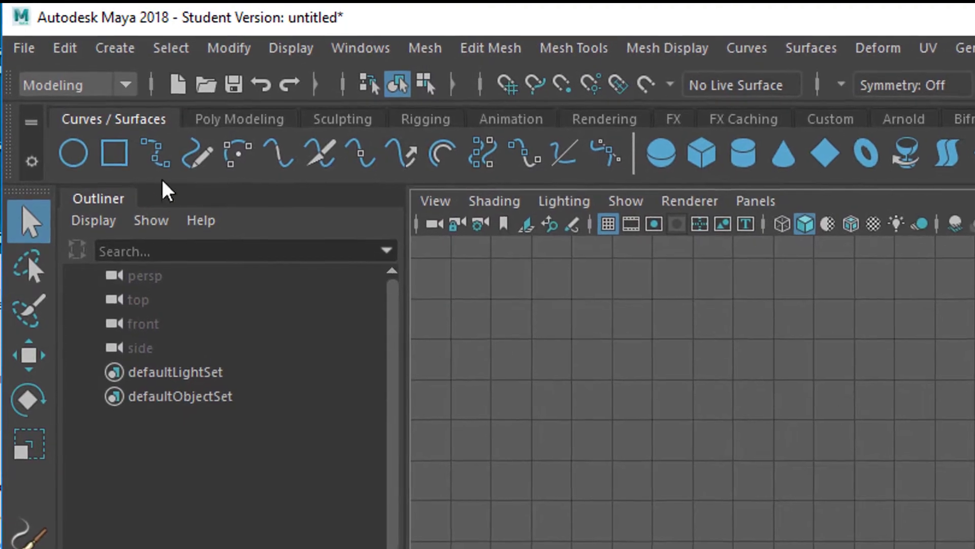
Step: Draw curve1, the first wavy road edge, with the EP Curve Tool across the top view
{"action": "left_click", "coordinate": [160, 165]}
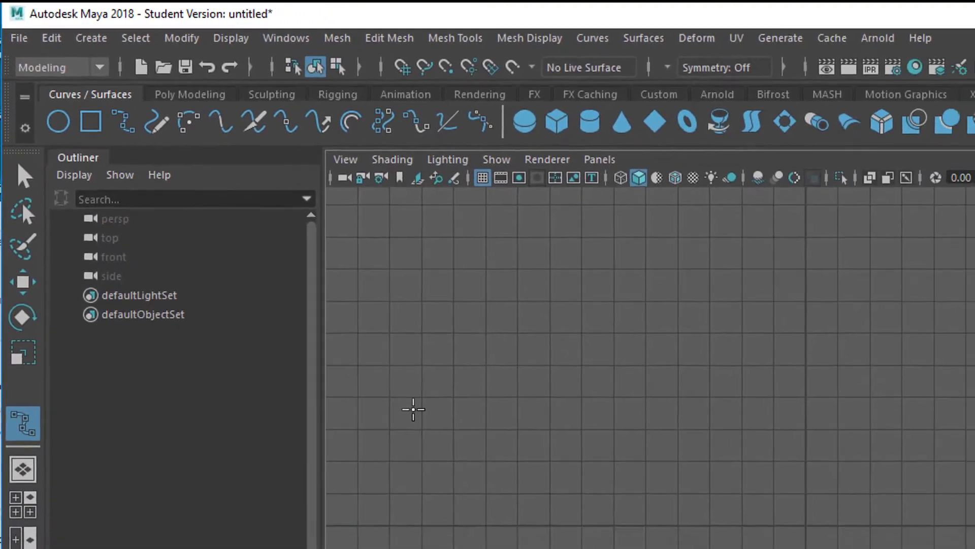
{"action": "left_click", "coordinate": [351, 341]}
{"action": "left_click", "coordinate": [376, 333]}
{"action": "left_click", "coordinate": [447, 292]}
{"action": "left_click", "coordinate": [510, 236]}
{"action": "left_click", "coordinate": [615, 206]}
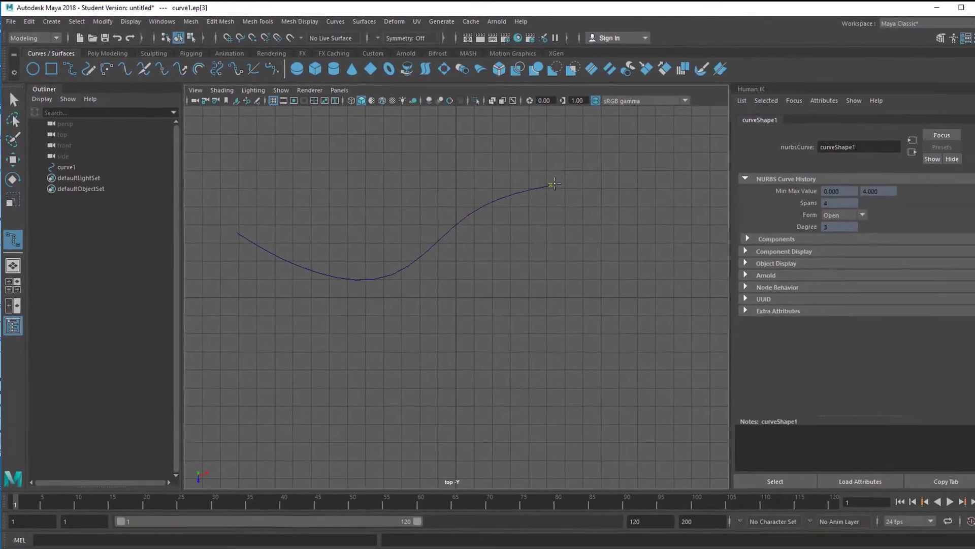
{"action": "left_click", "coordinate": [690, 229]}
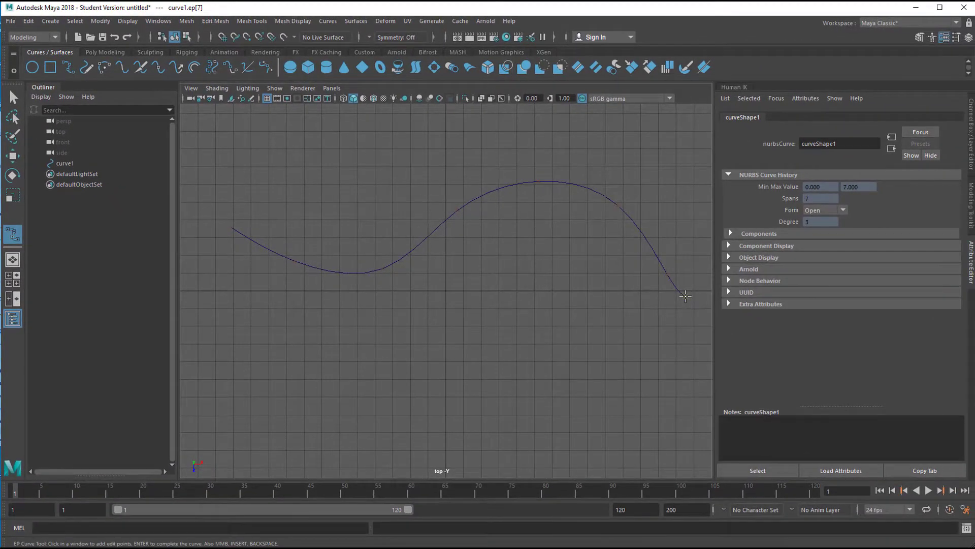
{"action": "key", "text": "Return"}
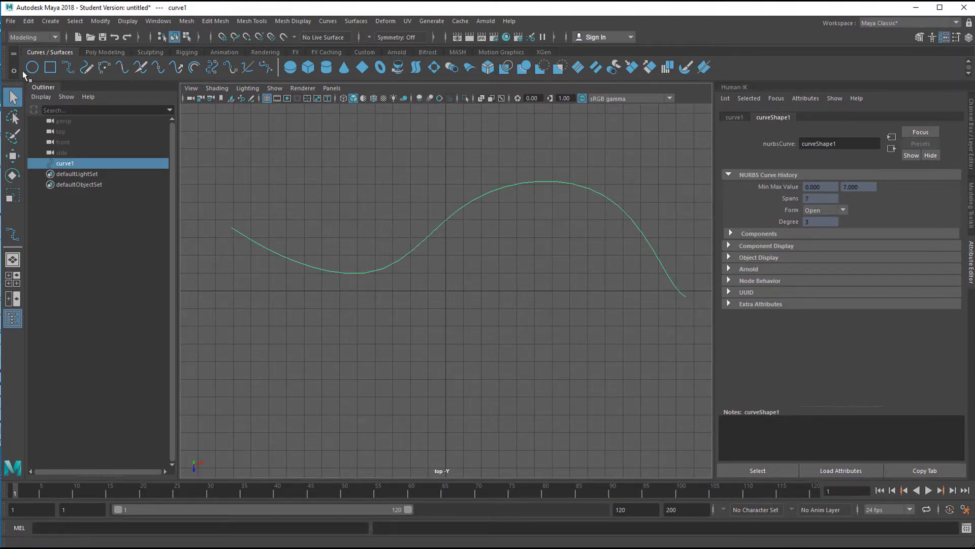
Step: Draw curve2 as a second wavy EP curve running parallel to curve1
{"action": "left_click", "coordinate": [69, 69]}
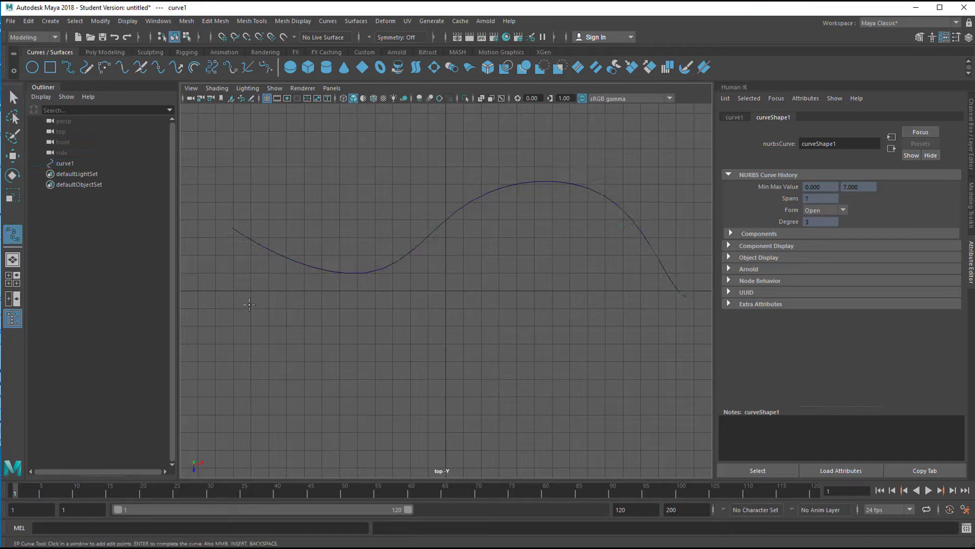
{"action": "left_click", "coordinate": [231, 252]}
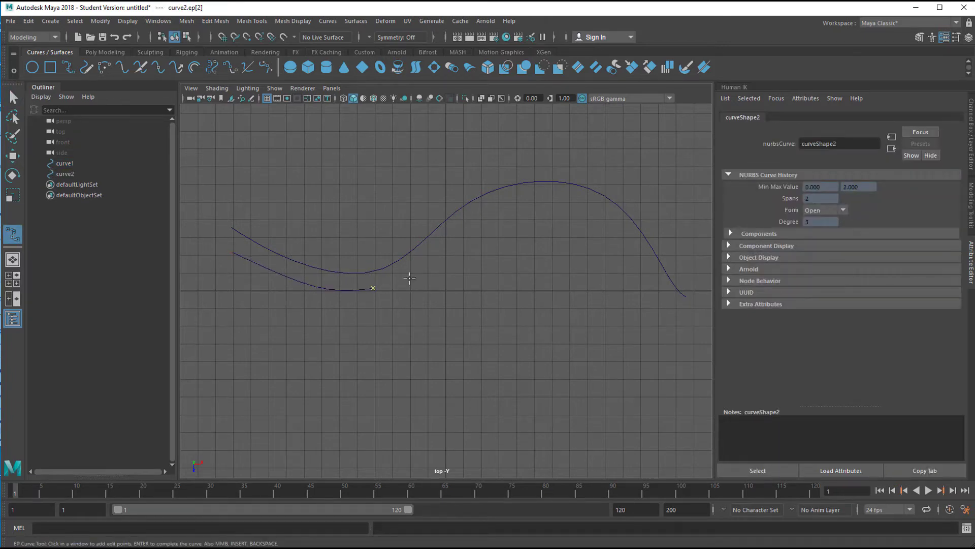
{"action": "left_click", "coordinate": [534, 205]}
{"action": "left_click", "coordinate": [654, 268]}
{"action": "left_click", "coordinate": [683, 308]}
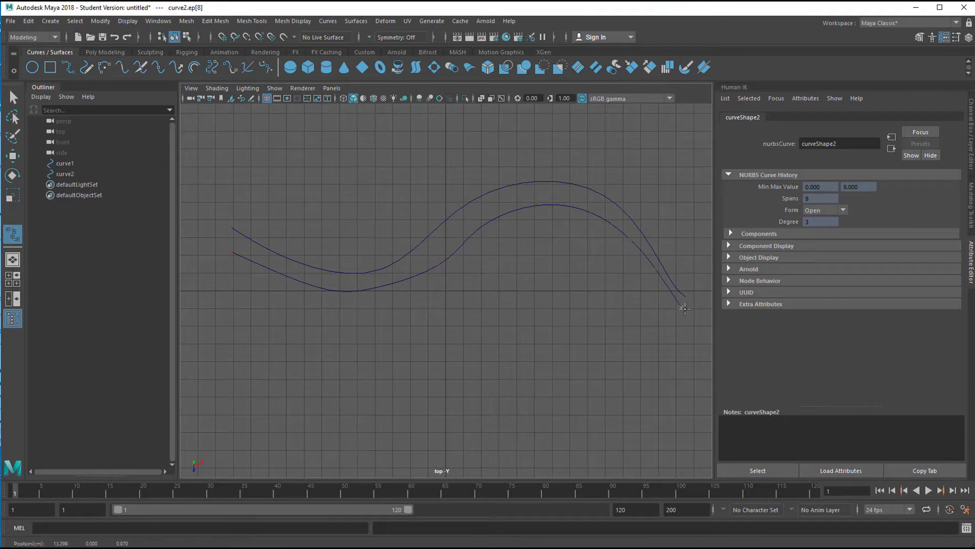
{"action": "key", "text": "Return"}
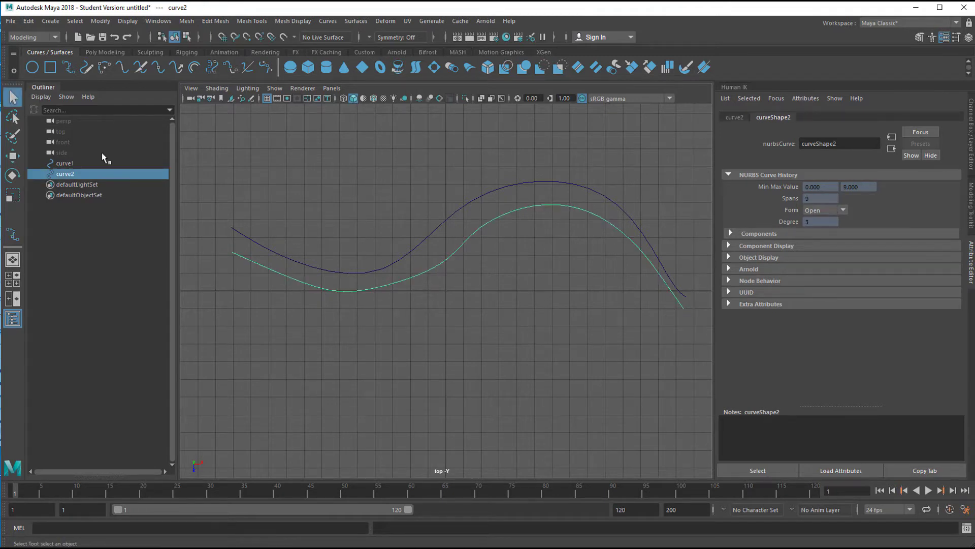
Step: Draw curve3, a wavy EP curve below the first pair
{"action": "left_click", "coordinate": [67, 67]}
{"action": "left_click", "coordinate": [240, 335]}
{"action": "left_click", "coordinate": [338, 353]}
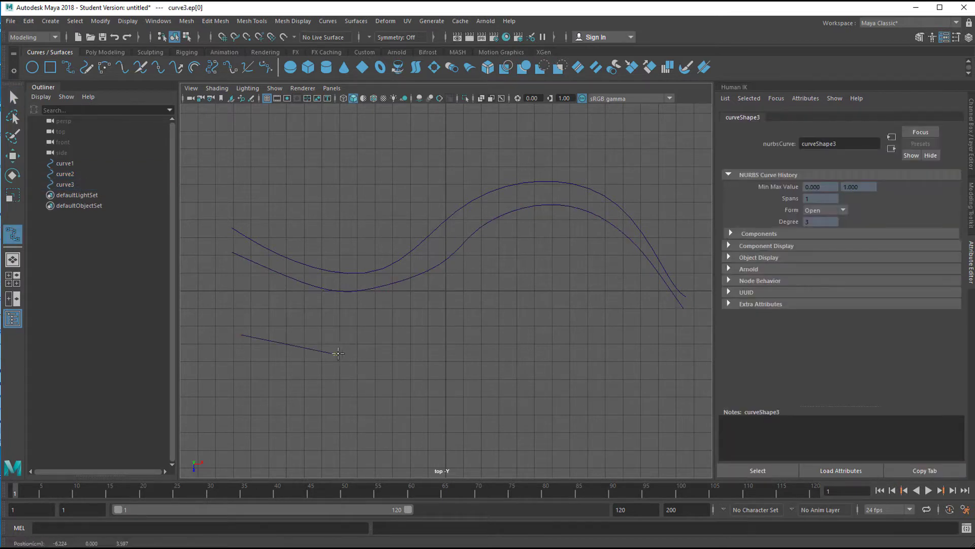
{"action": "left_click", "coordinate": [409, 349]}
{"action": "left_click", "coordinate": [457, 326]}
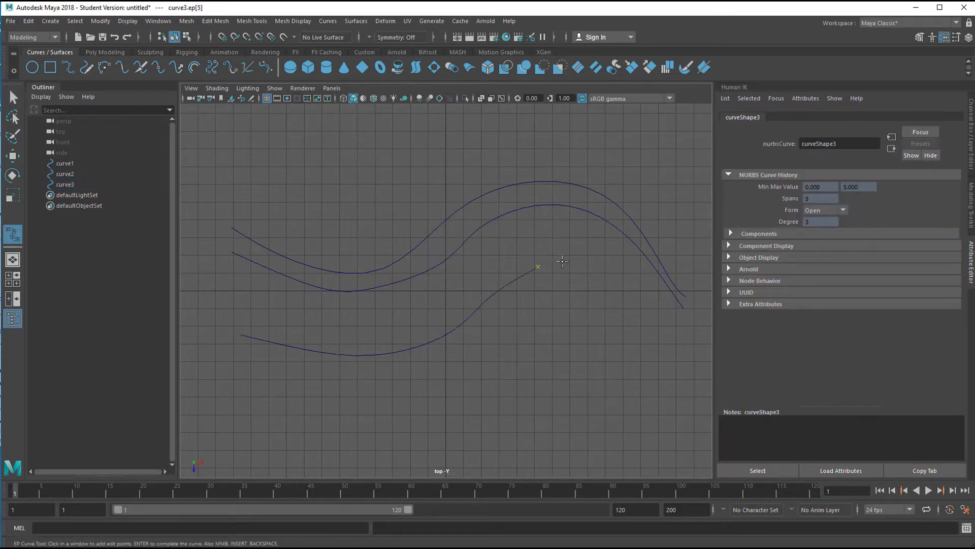
{"action": "left_click", "coordinate": [606, 265]}
{"action": "left_click", "coordinate": [670, 354]}
{"action": "key", "text": "Return"}
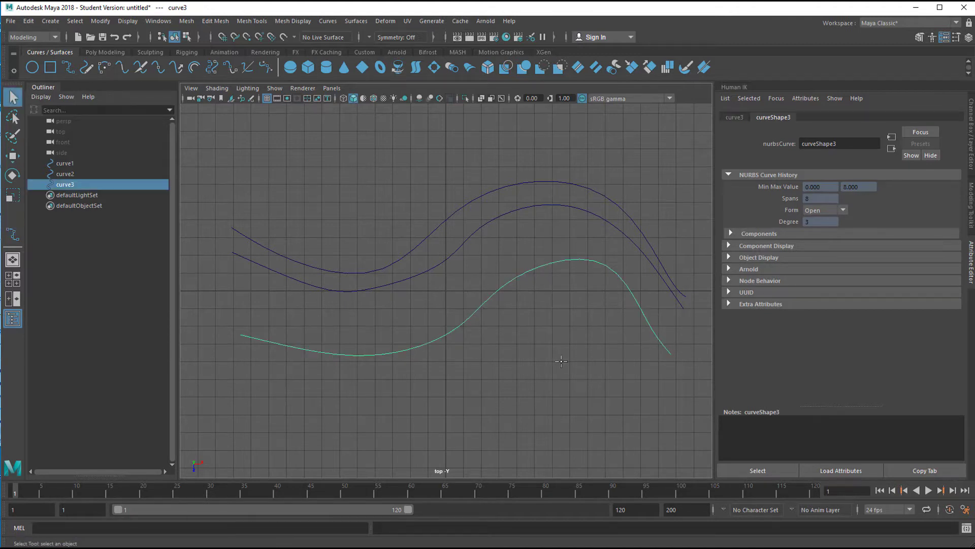
Step: Draw curve4 as a wavy EP curve running parallel to curve3
{"action": "left_click", "coordinate": [84, 68]}
{"action": "left_click", "coordinate": [244, 350]}
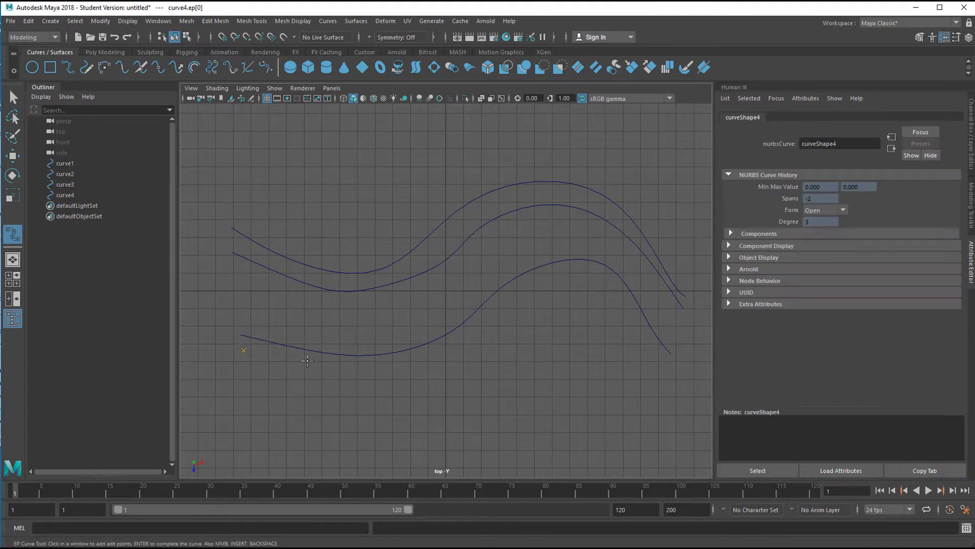
{"action": "left_click", "coordinate": [371, 366]}
{"action": "left_click", "coordinate": [522, 302]}
{"action": "left_click", "coordinate": [600, 281]}
{"action": "left_click_drag", "start_coordinate": [639, 325], "coordinate": [659, 359]}
{"action": "key", "text": "Return"}
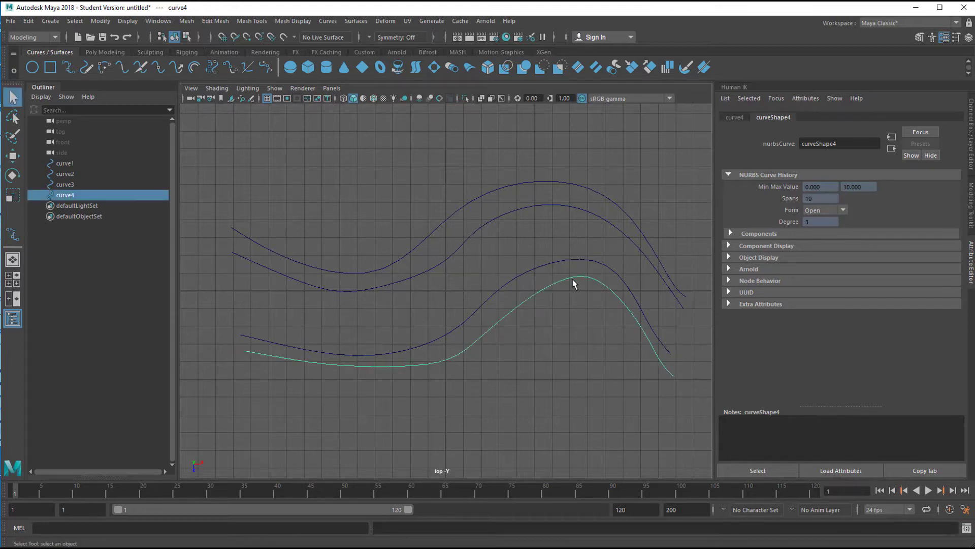
Step: Maximize the perspective view and tumble it to see all four curves
{"action": "key", "text": "space"}
{"action": "mouse_move", "coordinate": [602, 217]}
{"action": "left_mouse_down", "text": "alt"}
{"action": "mouse_move", "coordinate": [619, 214]}
{"action": "mouse_move", "coordinate": [608, 233]}
{"action": "left_mouse_up", "text": "alt"}
{"action": "key", "text": "space"}
{"action": "mouse_move", "coordinate": [514, 309]}
{"action": "left_mouse_down", "text": "alt"}
{"action": "mouse_move", "coordinate": [447, 323]}
{"action": "mouse_move", "coordinate": [534, 361]}
{"action": "mouse_move", "coordinate": [513, 369]}
{"action": "left_mouse_up", "text": "alt"}
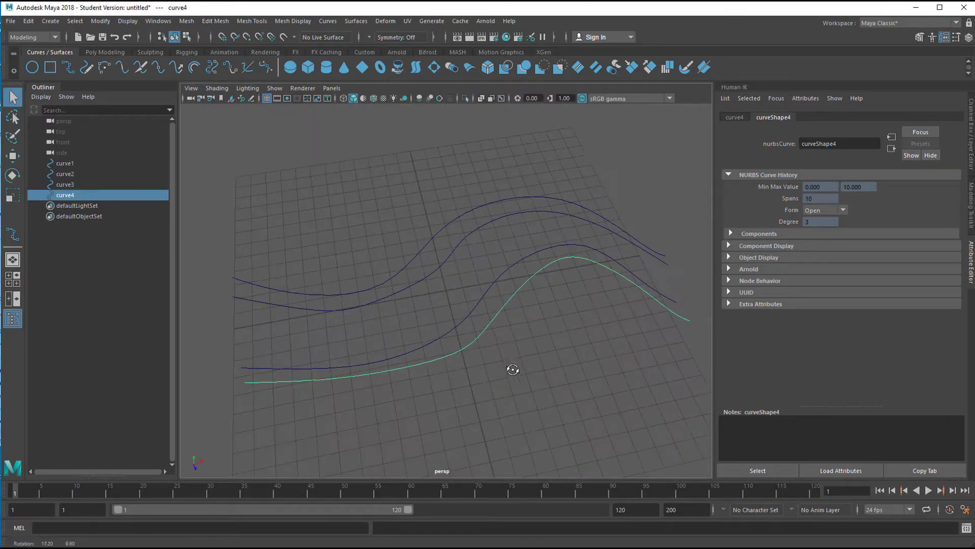
Step: Duplicate curve2 and curve3 into curve5 and curve6 and move the copies slightly down
{"action": "left_click", "coordinate": [420, 281]}
{"action": "left_click", "coordinate": [461, 322], "text": "shift"}
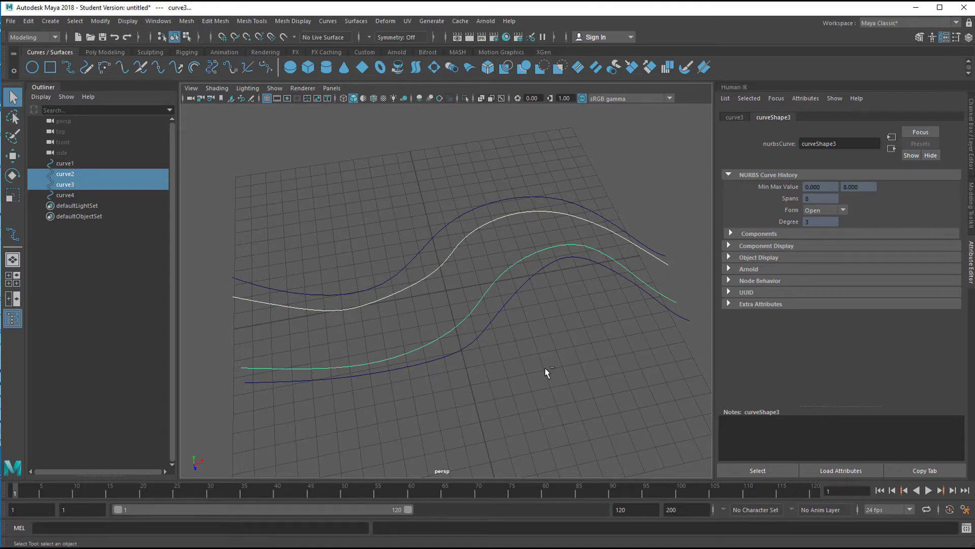
{"action": "key", "text": "ctrl+d"}
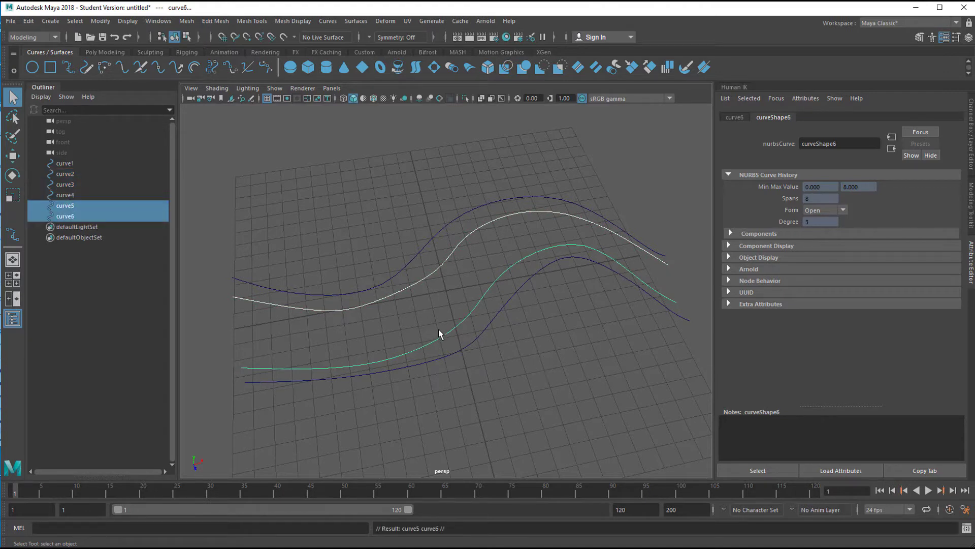
{"action": "key", "text": "w"}
{"action": "left_click_drag", "start_coordinate": [446, 264], "coordinate": [446, 272]}
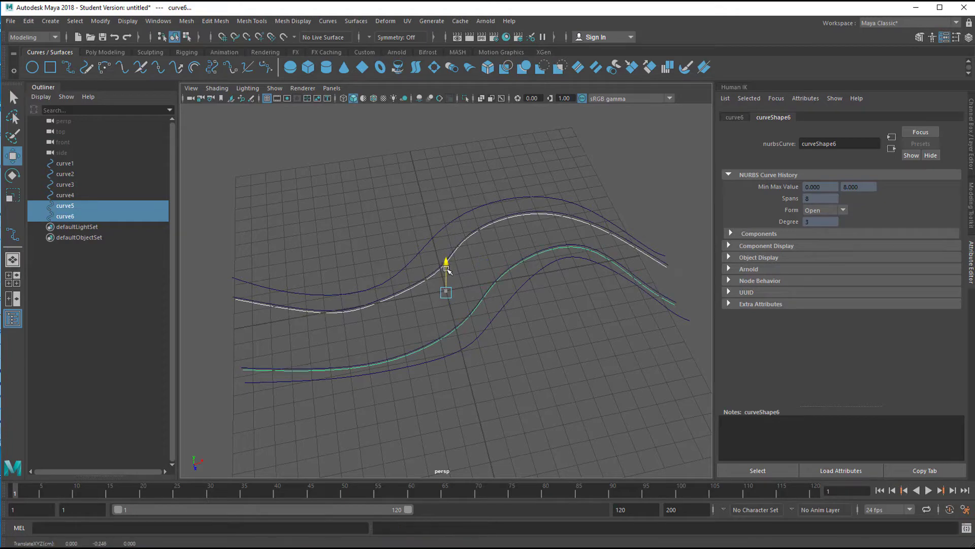
{"action": "scroll", "coordinate": [508, 315], "scroll_direction": "up", "scroll_amount": 3}
{"action": "scroll", "coordinate": [548, 336], "scroll_direction": "up", "scroll_amount": 2}
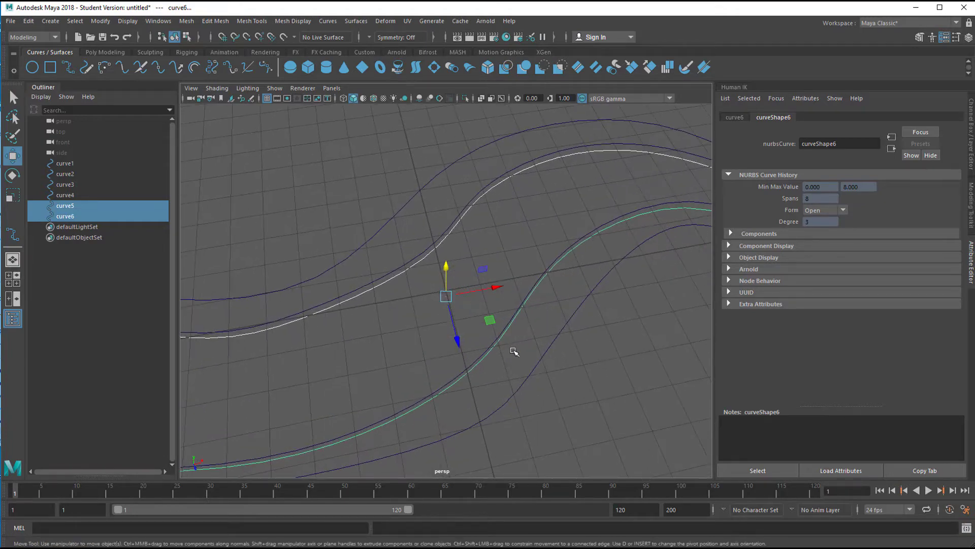
{"action": "mouse_move", "coordinate": [514, 350]}
{"action": "left_mouse_down", "text": "alt"}
{"action": "mouse_move", "coordinate": [548, 331]}
{"action": "mouse_move", "coordinate": [588, 331]}
{"action": "mouse_move", "coordinate": [608, 337]}
{"action": "mouse_move", "coordinate": [602, 358]}
{"action": "mouse_move", "coordinate": [566, 353]}
{"action": "mouse_move", "coordinate": [518, 370]}
{"action": "mouse_move", "coordinate": [540, 352]}
{"action": "mouse_move", "coordinate": [579, 349]}
{"action": "mouse_move", "coordinate": [577, 303]}
{"action": "mouse_move", "coordinate": [592, 342]}
{"action": "left_mouse_up", "text": "alt"}
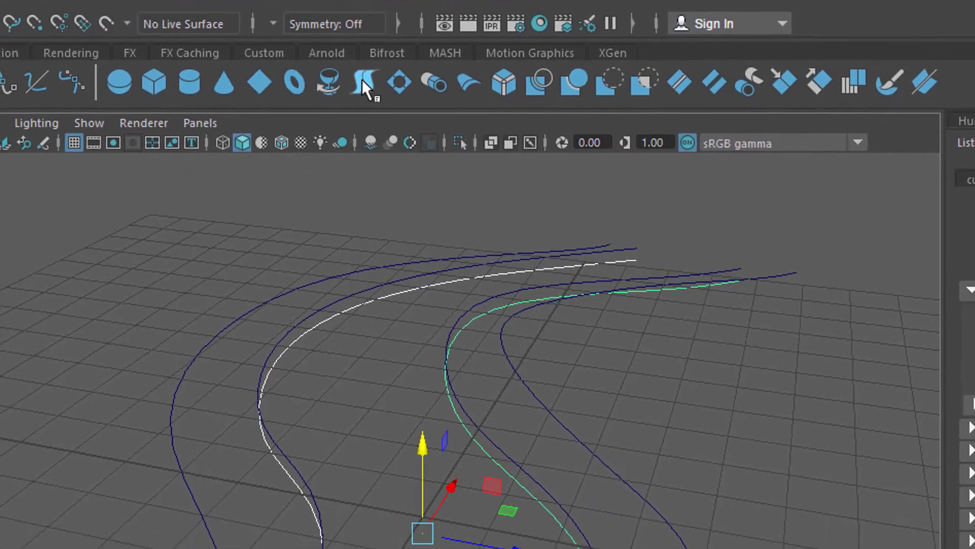
Step: Loft loftedSurface1 between curve5 and curve6 and reverse its surface direction
{"action": "left_click", "coordinate": [362, 79]}
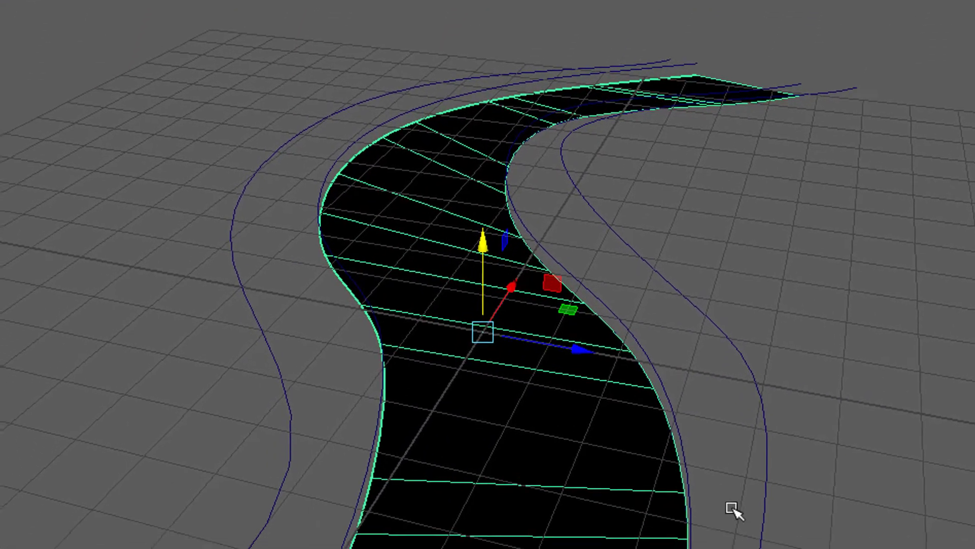
{"action": "mouse_move", "coordinate": [734, 511]}
{"action": "left_mouse_down", "text": "alt"}
{"action": "mouse_move", "coordinate": [740, 413]}
{"action": "mouse_move", "coordinate": [777, 262]}
{"action": "mouse_move", "coordinate": [773, 304]}
{"action": "mouse_move", "coordinate": [790, 381]}
{"action": "left_mouse_up", "text": "alt"}
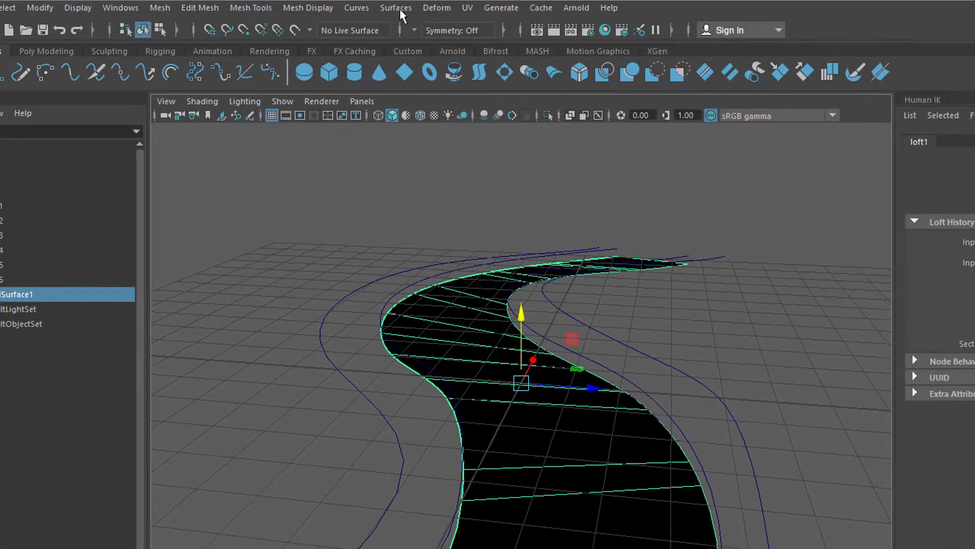
{"action": "left_click", "coordinate": [400, 10]}
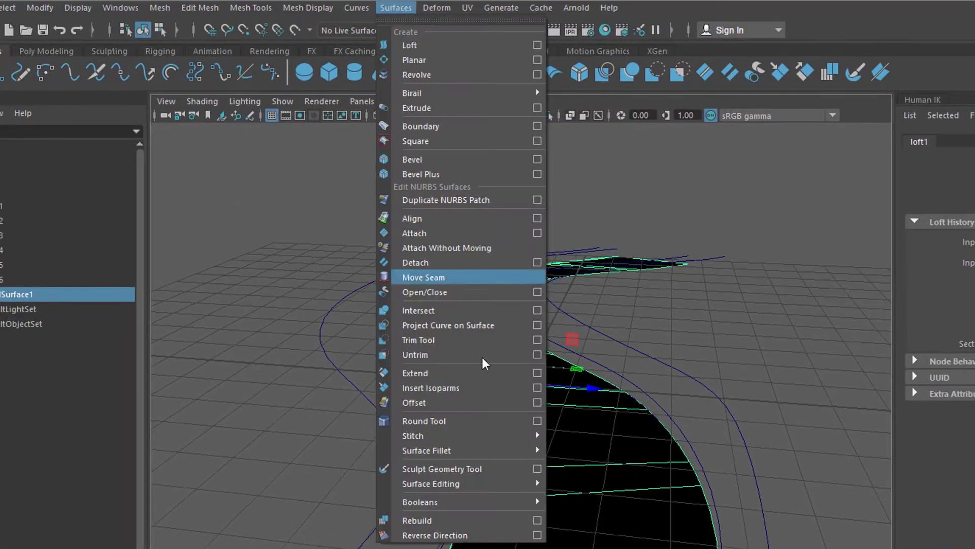
{"action": "left_click", "coordinate": [435, 535]}
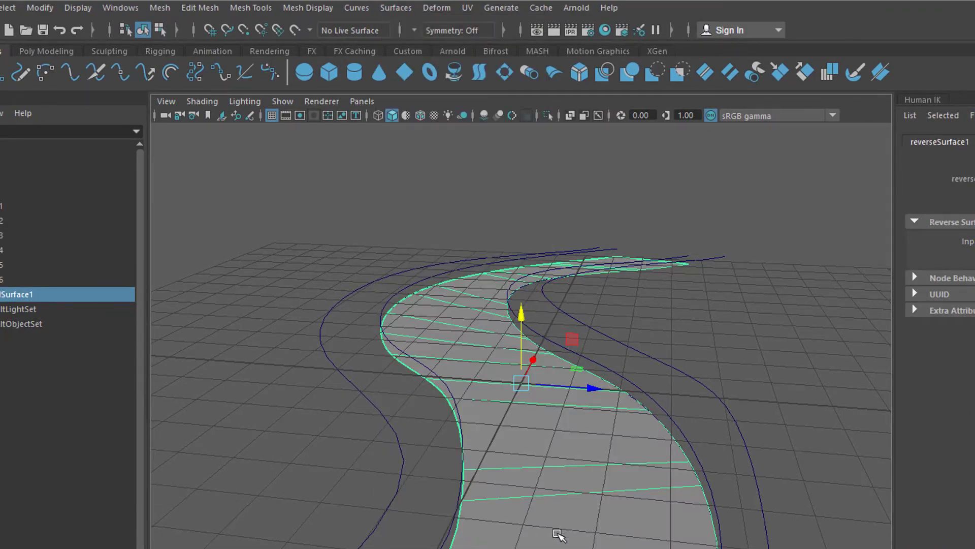
{"action": "mouse_move", "coordinate": [559, 535]}
{"action": "left_mouse_down", "text": "alt"}
{"action": "mouse_move", "coordinate": [553, 525]}
{"action": "mouse_move", "coordinate": [562, 524]}
{"action": "mouse_move", "coordinate": [529, 516]}
{"action": "mouse_move", "coordinate": [520, 492]}
{"action": "mouse_move", "coordinate": [600, 533]}
{"action": "mouse_move", "coordinate": [624, 535]}
{"action": "mouse_move", "coordinate": [586, 521]}
{"action": "mouse_move", "coordinate": [605, 535]}
{"action": "mouse_move", "coordinate": [599, 442]}
{"action": "mouse_move", "coordinate": [599, 505]}
{"action": "mouse_move", "coordinate": [501, 533]}
{"action": "mouse_move", "coordinate": [473, 497]}
{"action": "left_mouse_up", "text": "alt"}
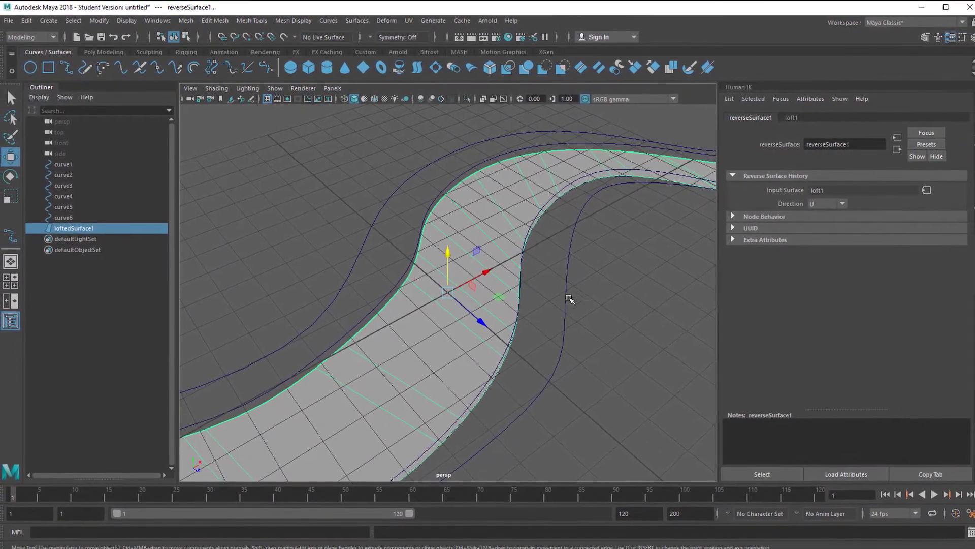
Step: Assign a new Lambert material, lambert2, to the road with a Grid texture on its Color
{"action": "right_click_drag", "start_coordinate": [496, 208], "coordinate": [499, 439]}
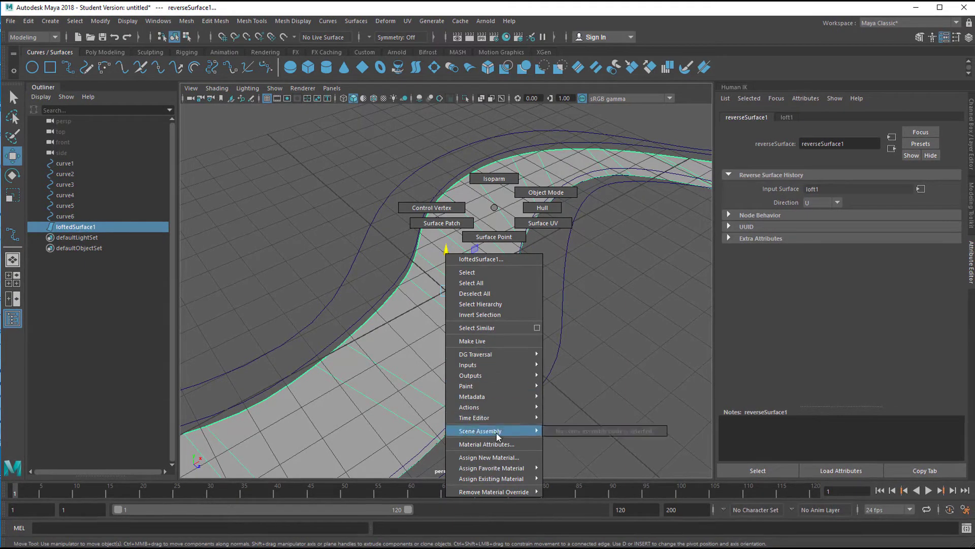
{"action": "left_click", "coordinate": [498, 457]}
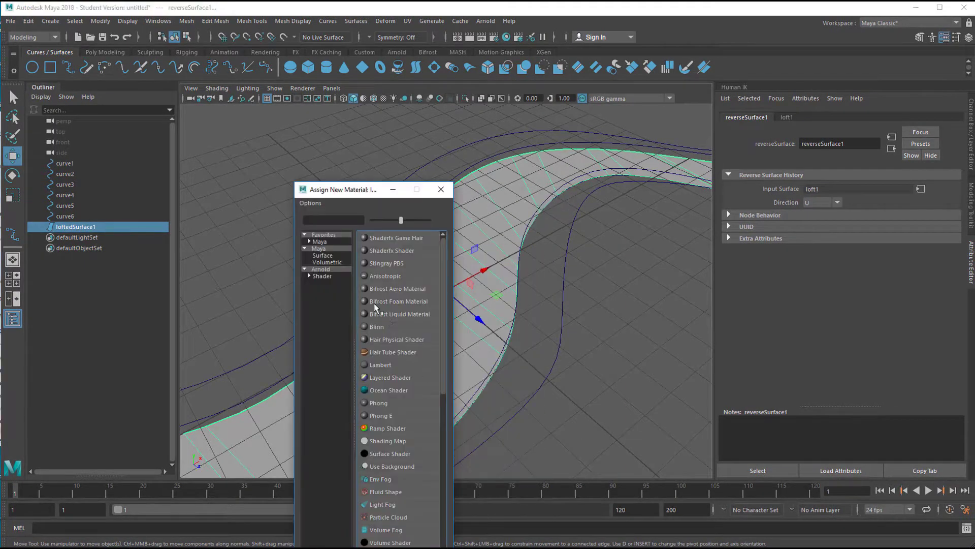
{"action": "left_click", "coordinate": [389, 365]}
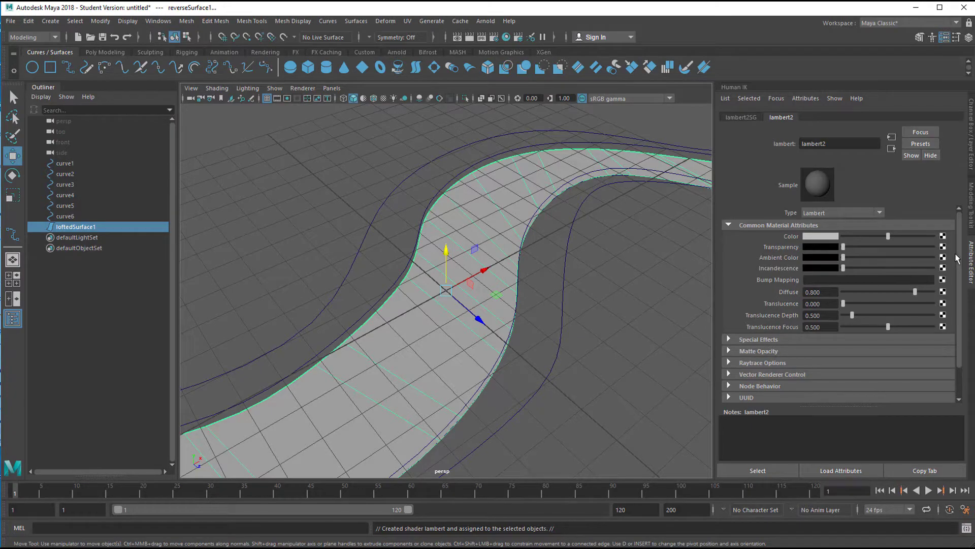
{"action": "left_click", "coordinate": [943, 236]}
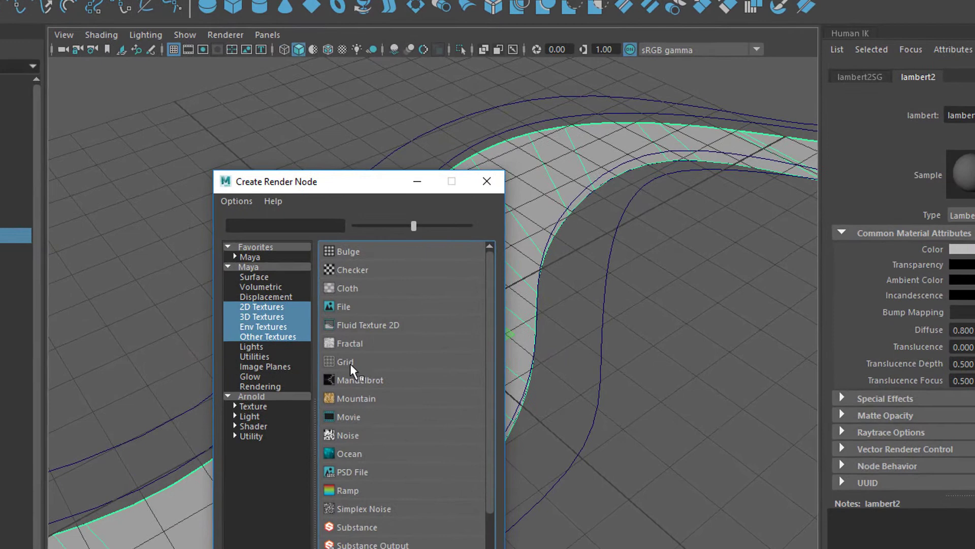
{"action": "left_click", "coordinate": [356, 344]}
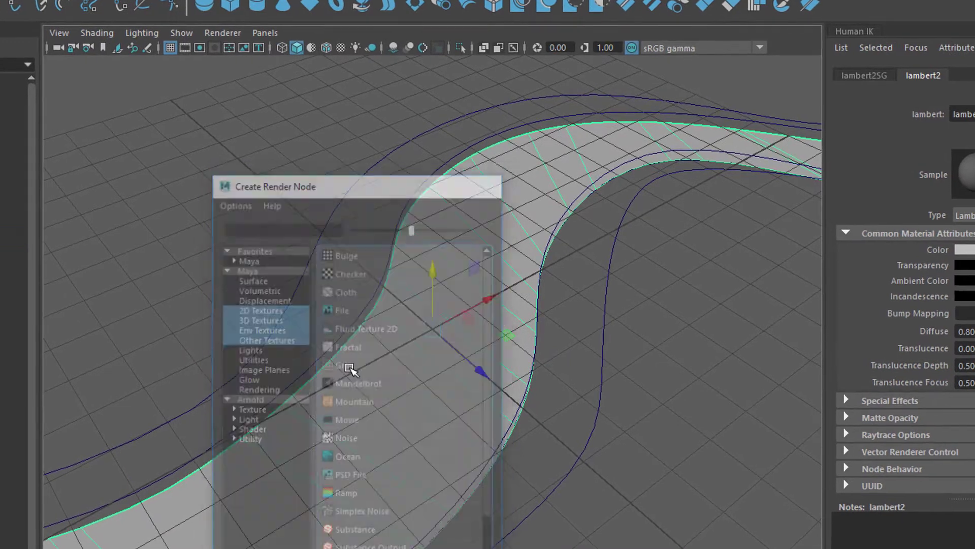
Step: Turn on textured display and set grid1 U Width to 0 and V Width to 0.077
{"action": "left_click", "coordinate": [341, 48]}
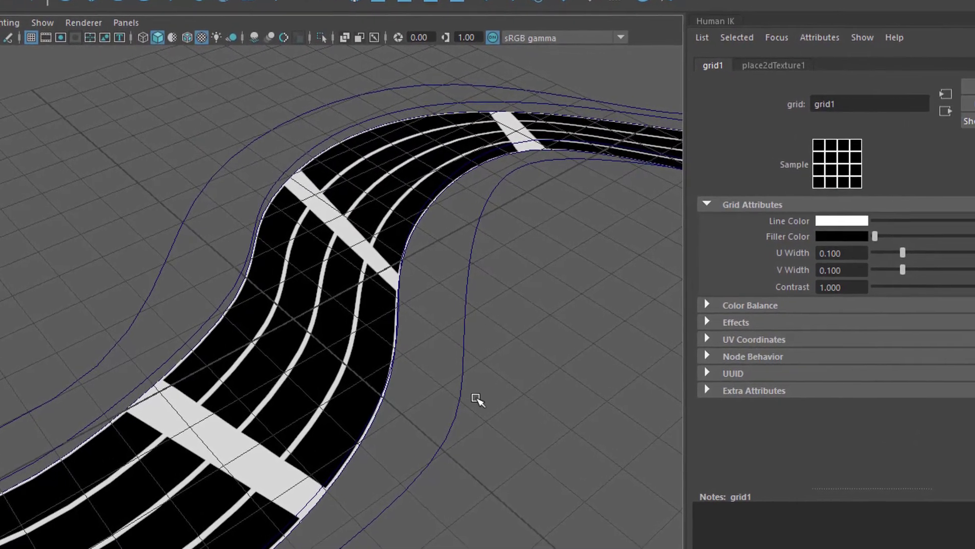
{"action": "scroll", "coordinate": [475, 399], "scroll_direction": "down", "scroll_amount": 5}
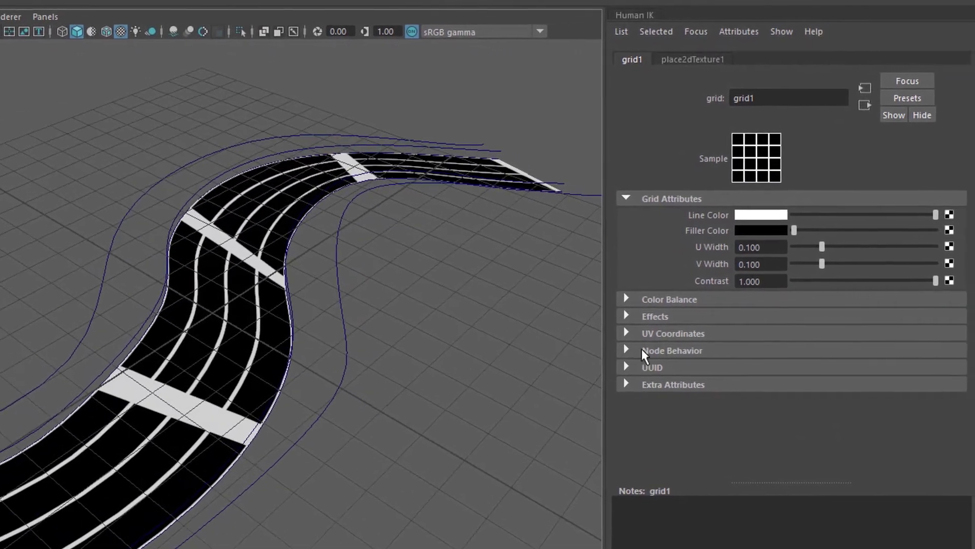
{"action": "left_click_drag", "start_coordinate": [810, 246], "coordinate": [763, 251]}
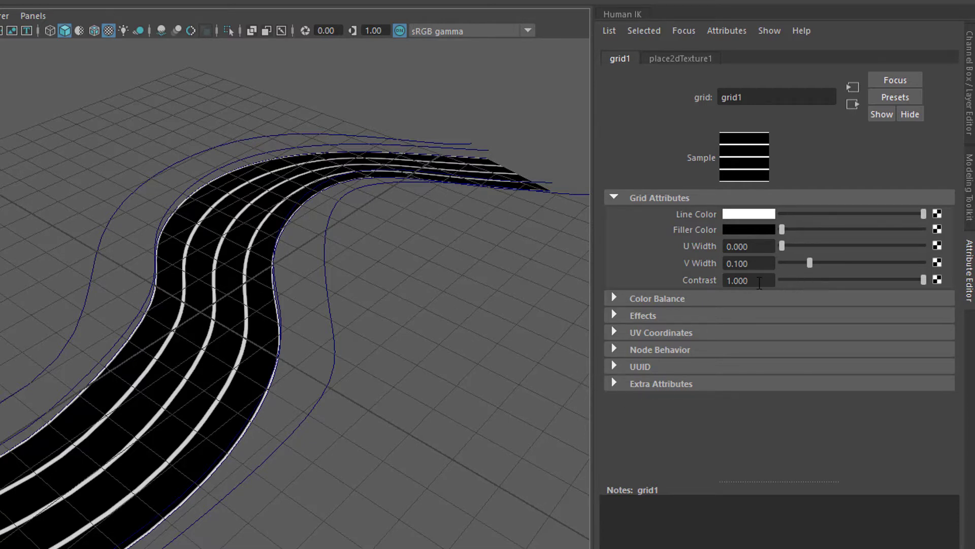
{"action": "mouse_move", "coordinate": [810, 262]}
{"action": "left_mouse_down"}
{"action": "mouse_move", "coordinate": [818, 263]}
{"action": "mouse_move", "coordinate": [804, 268]}
{"action": "left_mouse_up"}
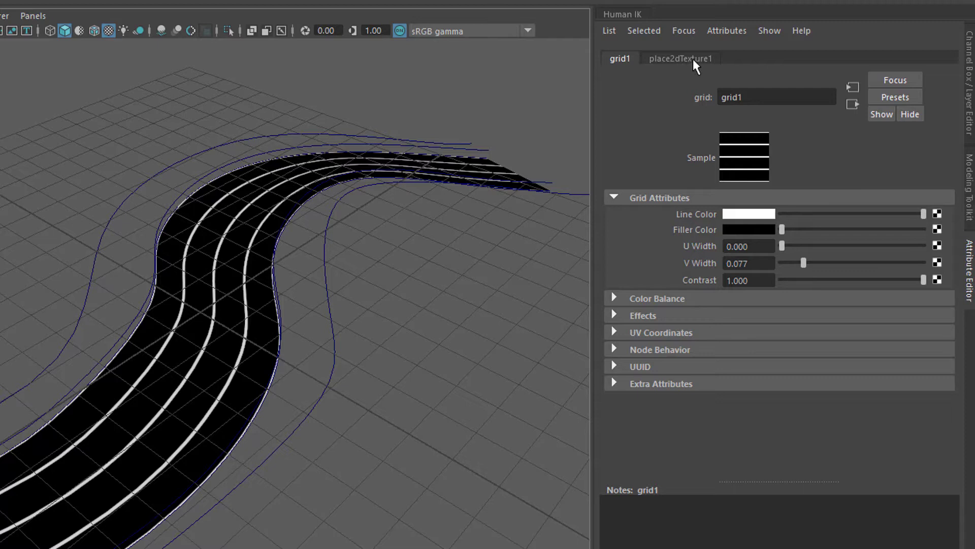
{"action": "left_click", "coordinate": [695, 60]}
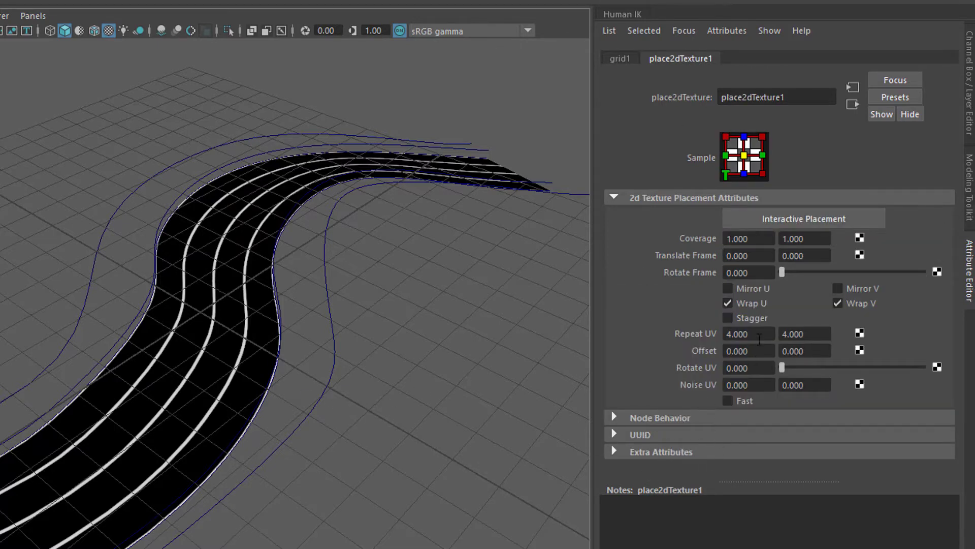
Step: Set place2dTexture1 Repeat UV to 0 and 1 and Offset V to 0.5
{"action": "left_click", "coordinate": [761, 335]}
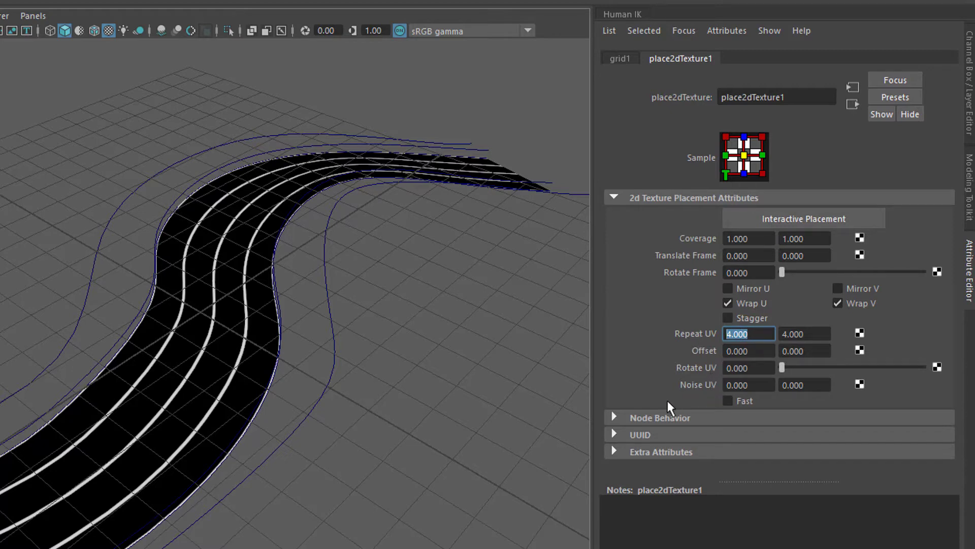
{"action": "type", "text": "0"}
{"action": "key", "text": "Return"}
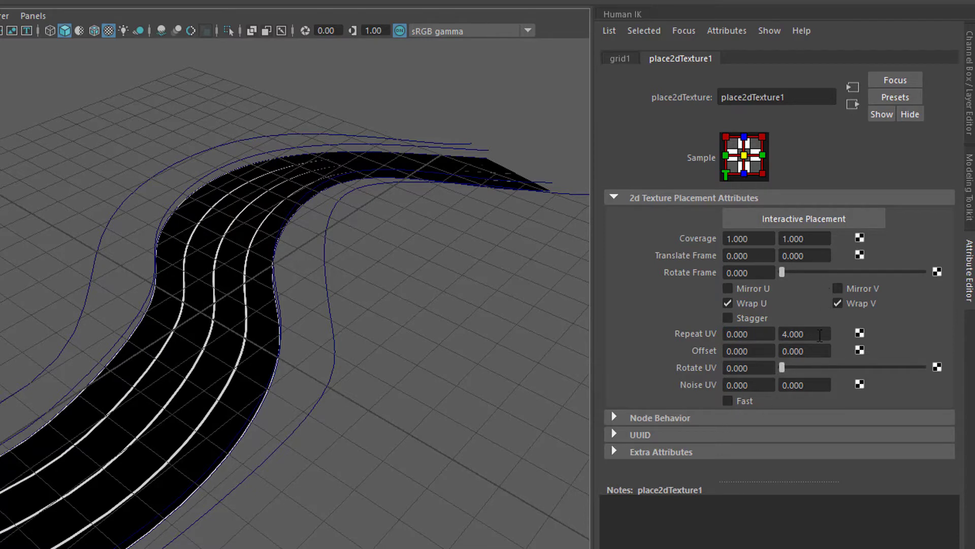
{"action": "left_click_drag", "start_coordinate": [818, 334], "coordinate": [776, 332]}
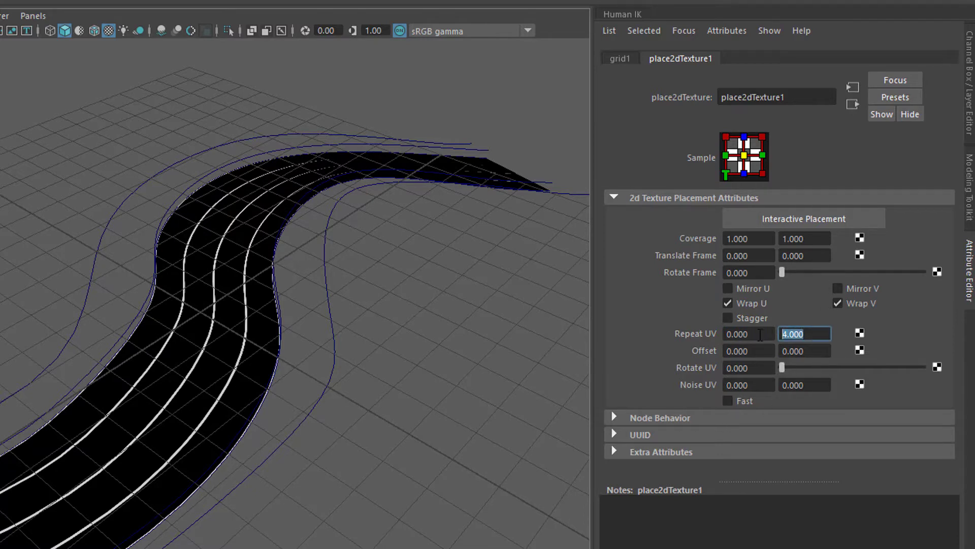
{"action": "type", "text": "1"}
{"action": "key", "text": "Return"}
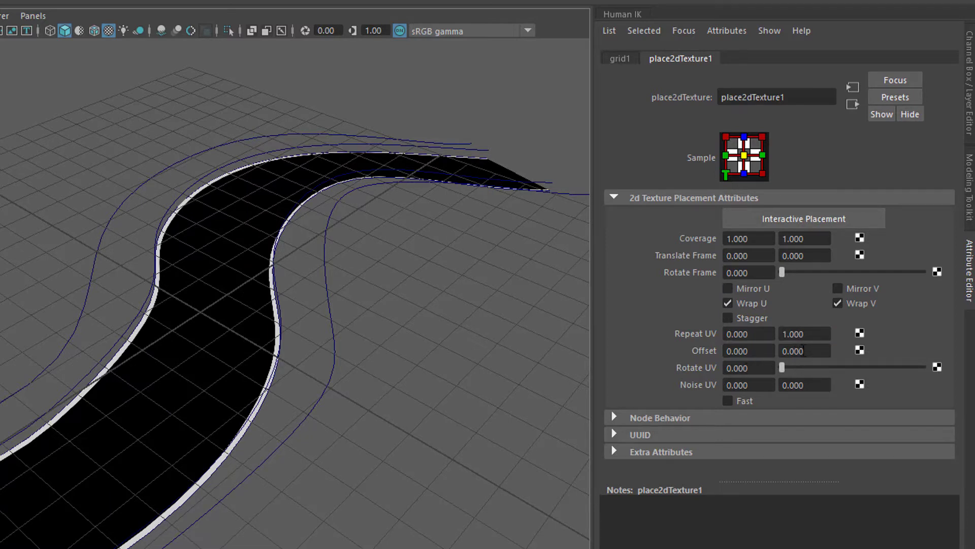
{"action": "left_click_drag", "start_coordinate": [814, 352], "coordinate": [783, 353]}
{"action": "type", "text": "0.5"}
{"action": "key", "text": "Return"}
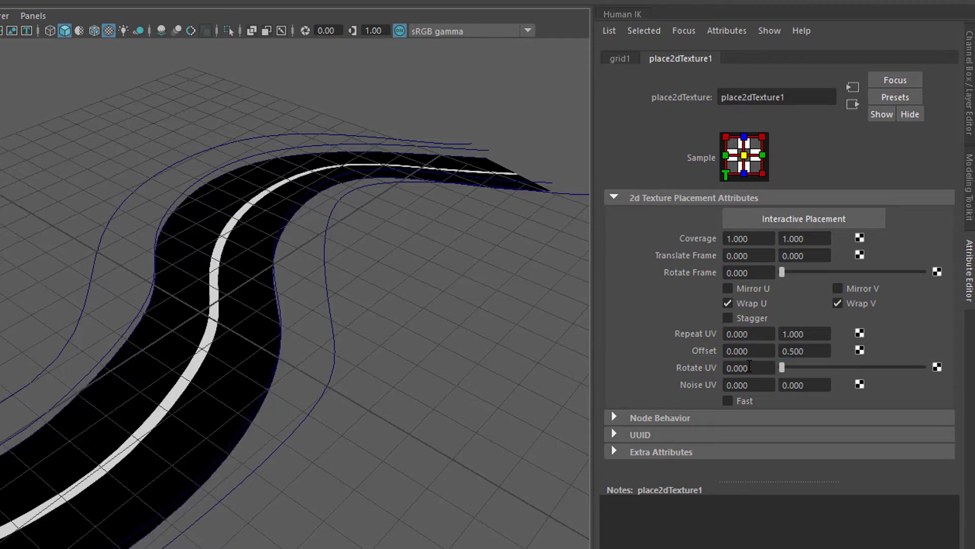
{"action": "left_click_drag", "start_coordinate": [442, 410], "coordinate": [379, 426], "text": "alt"}
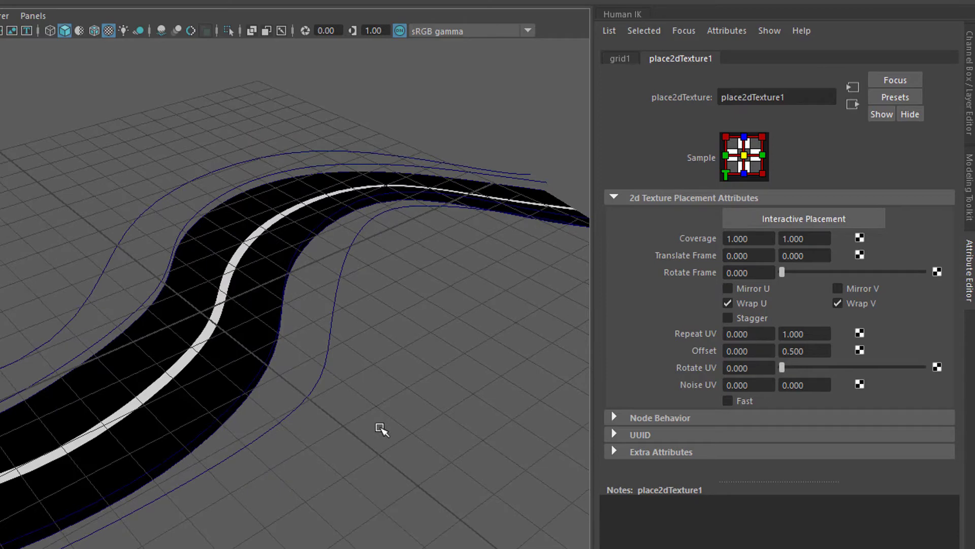
Step: Make the grid1 filler colour grey and narrow the centre stripe to V Width 0.019
{"action": "left_click", "coordinate": [619, 61]}
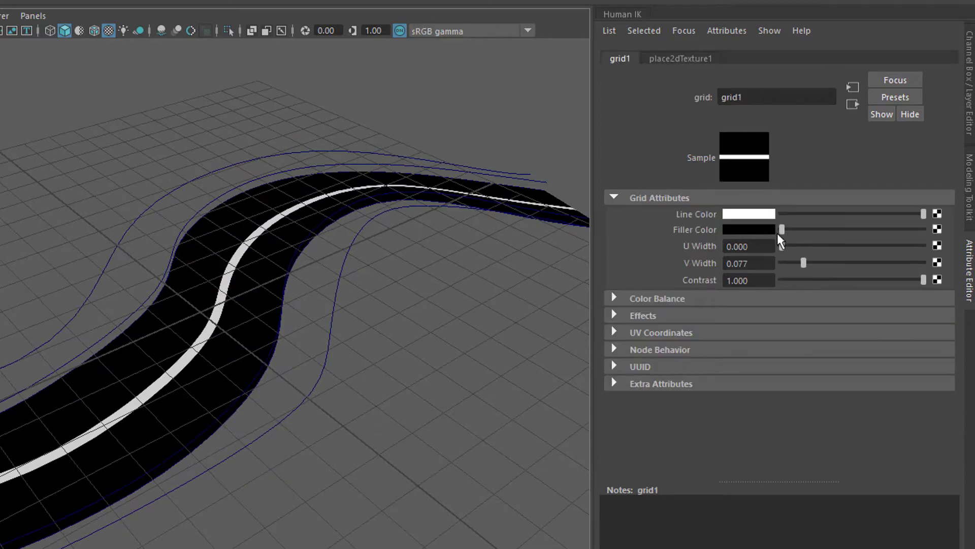
{"action": "left_click_drag", "start_coordinate": [781, 232], "coordinate": [793, 232]}
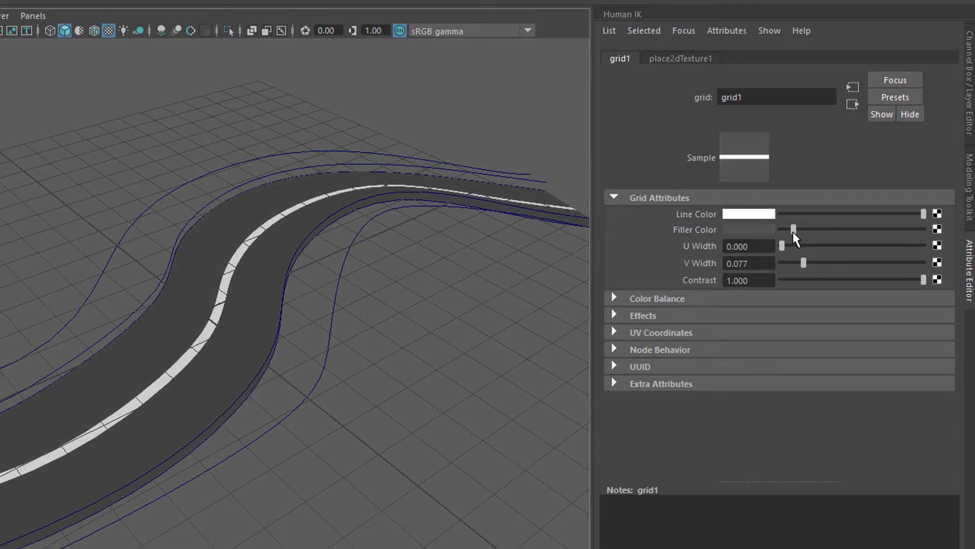
{"action": "left_click_drag", "start_coordinate": [428, 399], "coordinate": [471, 394], "text": "alt"}
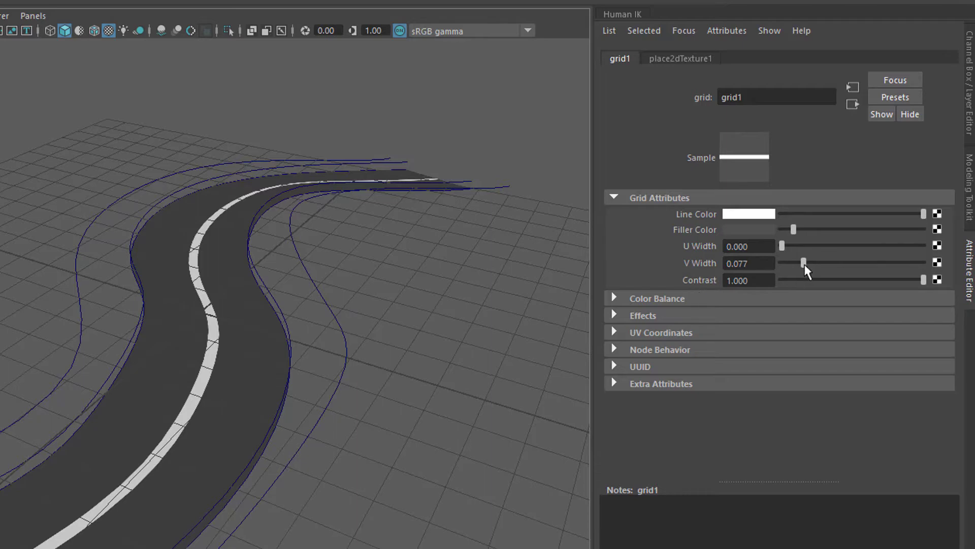
{"action": "left_click_drag", "start_coordinate": [804, 263], "coordinate": [789, 274]}
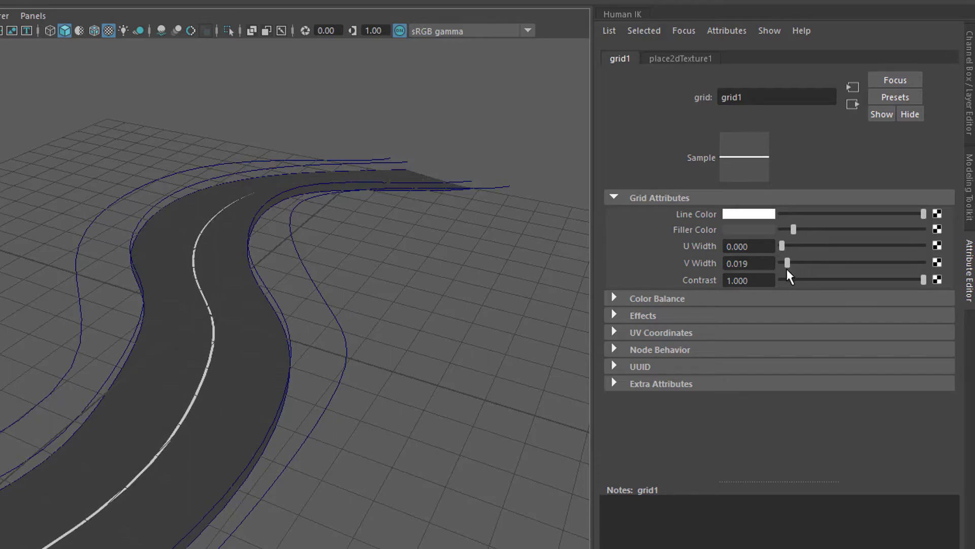
{"action": "left_click_drag", "start_coordinate": [305, 406], "coordinate": [247, 449], "text": "alt"}
{"action": "right_click_drag", "start_coordinate": [247, 449], "coordinate": [177, 435], "text": "alt"}
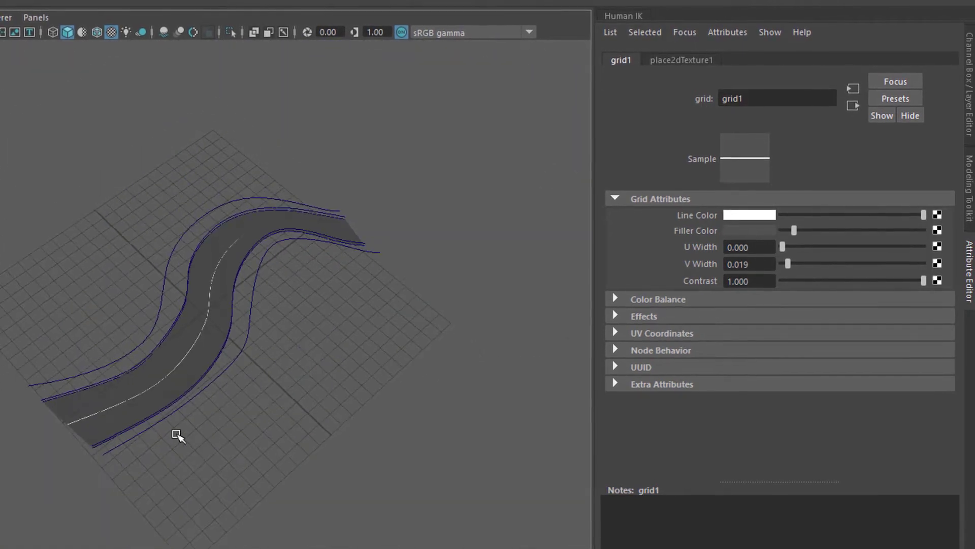
{"action": "left_click_drag", "start_coordinate": [176, 435], "coordinate": [209, 391], "text": "alt"}
{"action": "right_click_drag", "start_coordinate": [209, 391], "coordinate": [446, 391], "text": "alt"}
{"action": "mouse_move", "coordinate": [446, 391]}
{"action": "left_mouse_down", "text": "alt"}
{"action": "mouse_move", "coordinate": [409, 420]}
{"action": "mouse_move", "coordinate": [464, 418]}
{"action": "mouse_move", "coordinate": [398, 391]}
{"action": "mouse_move", "coordinate": [297, 328]}
{"action": "left_mouse_up", "text": "alt"}
Step: Select curve6 at the road's right edge together with curve3 just outside it
{"action": "left_click", "coordinate": [297, 328]}
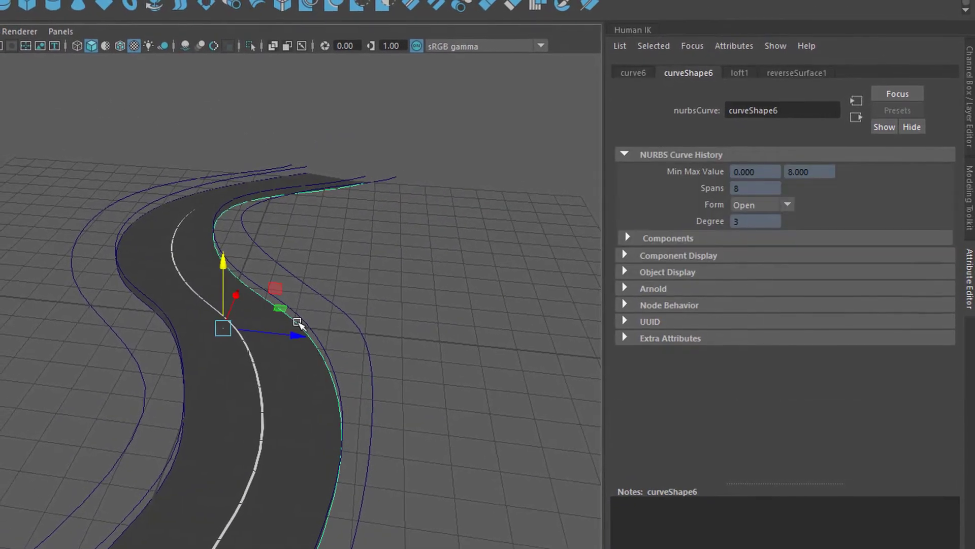
{"action": "left_click", "coordinate": [392, 352]}
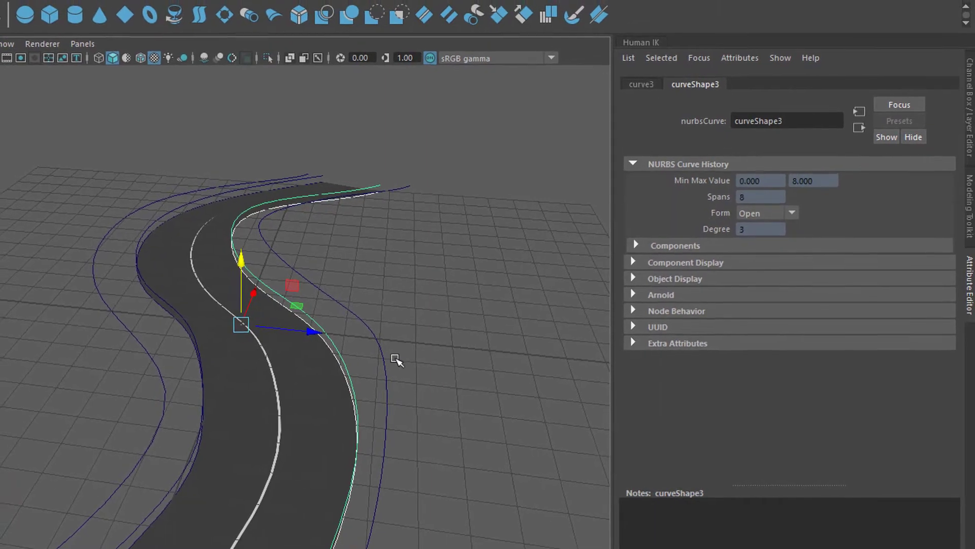
{"action": "mouse_move", "coordinate": [324, 430]}
{"action": "left_mouse_down", "text": "alt"}
{"action": "mouse_move", "coordinate": [412, 451]}
{"action": "mouse_move", "coordinate": [330, 435]}
{"action": "mouse_move", "coordinate": [383, 429]}
{"action": "mouse_move", "coordinate": [238, 420]}
{"action": "mouse_move", "coordinate": [259, 446]}
{"action": "mouse_move", "coordinate": [378, 448]}
{"action": "mouse_move", "coordinate": [374, 436]}
{"action": "mouse_move", "coordinate": [276, 450]}
{"action": "mouse_move", "coordinate": [277, 432]}
{"action": "mouse_move", "coordinate": [361, 403]}
{"action": "left_mouse_up", "text": "alt"}
Step: Loft the right curb strip loft2 between the two right-side curves and reverse its surface direction
{"action": "left_click", "coordinate": [247, 47]}
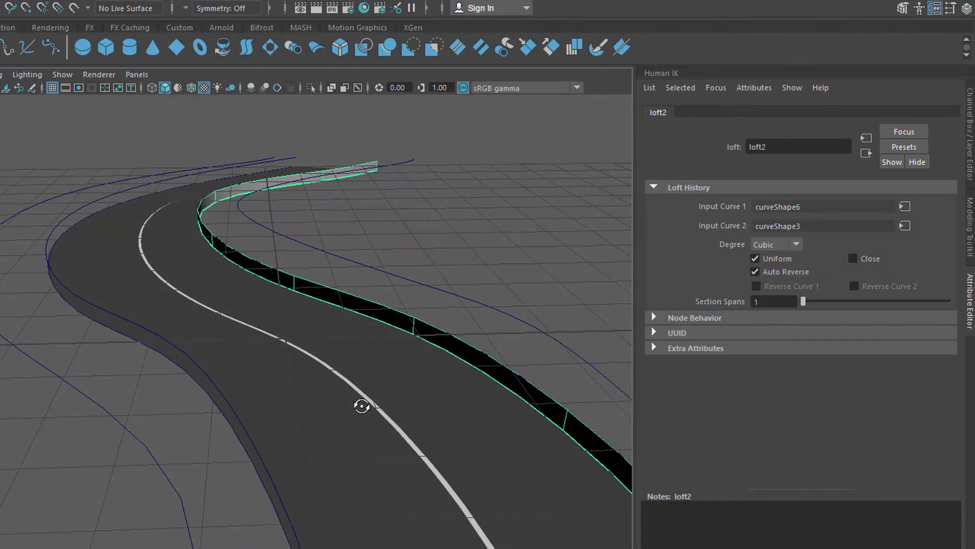
{"action": "mouse_move", "coordinate": [394, 330]}
{"action": "left_mouse_down", "text": "alt"}
{"action": "mouse_move", "coordinate": [373, 377]}
{"action": "mouse_move", "coordinate": [220, 374]}
{"action": "mouse_move", "coordinate": [292, 398]}
{"action": "mouse_move", "coordinate": [277, 388]}
{"action": "left_mouse_up", "text": "alt"}
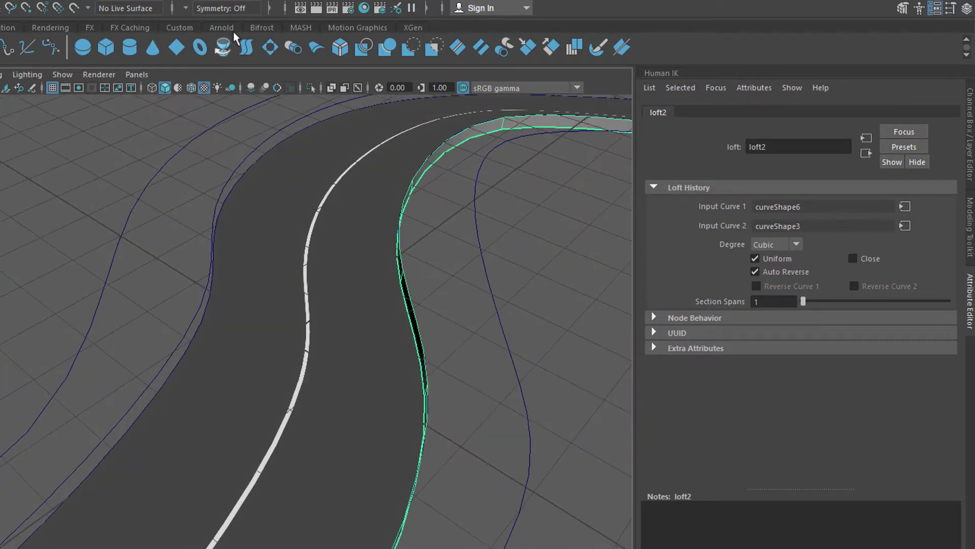
{"action": "left_click", "coordinate": [174, 2]}
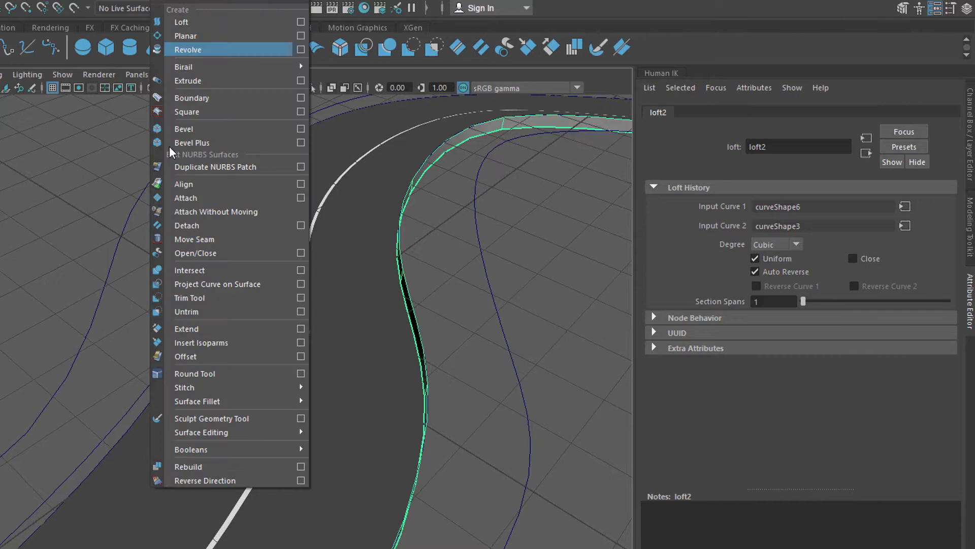
{"action": "left_click", "coordinate": [209, 477]}
{"action": "mouse_move", "coordinate": [216, 470]}
{"action": "left_mouse_down", "text": "alt"}
{"action": "mouse_move", "coordinate": [379, 496]}
{"action": "mouse_move", "coordinate": [427, 493]}
{"action": "mouse_move", "coordinate": [324, 496]}
{"action": "left_mouse_up", "text": "alt"}
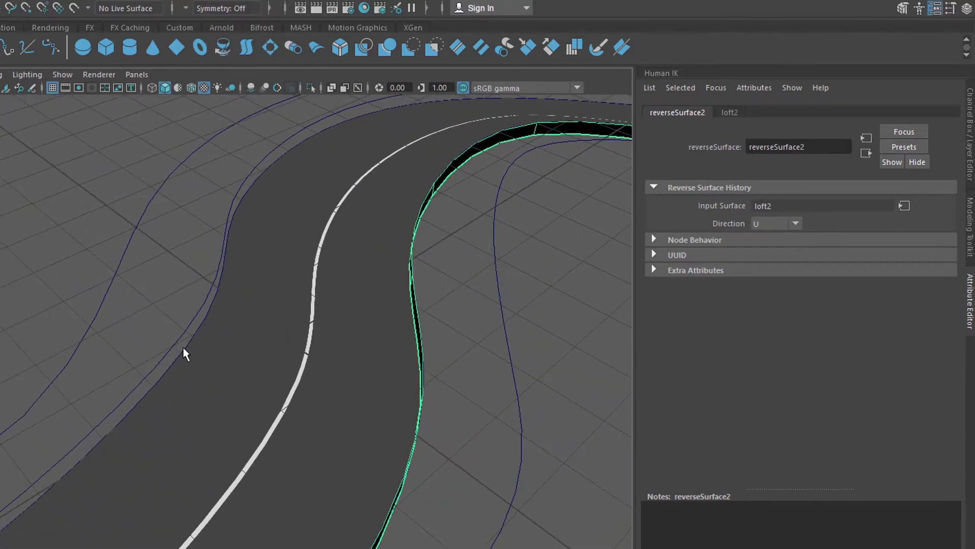
{"action": "left_click", "coordinate": [185, 346]}
Step: Loft curve5 and curve2 into the left curb surface loft3
{"action": "left_click", "coordinate": [194, 296]}
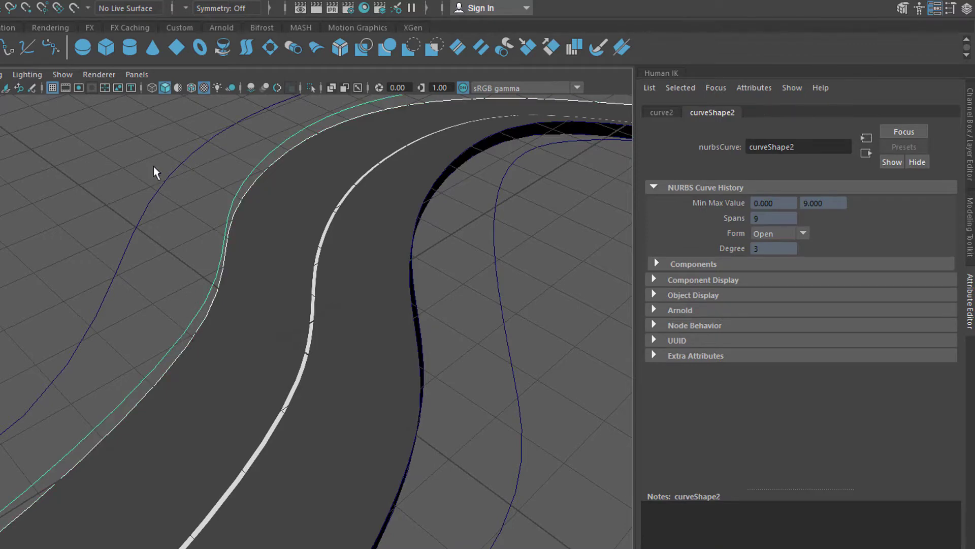
{"action": "left_click", "coordinate": [247, 50]}
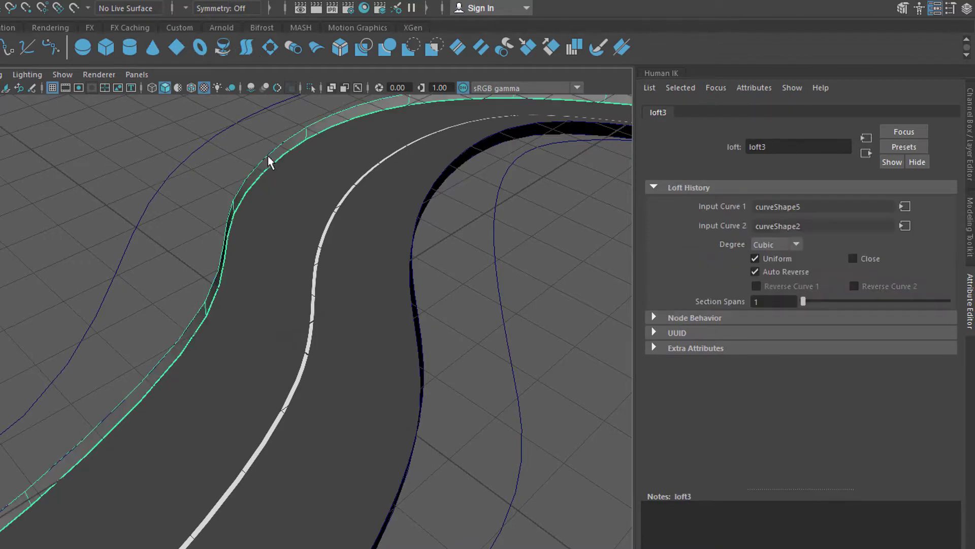
{"action": "mouse_move", "coordinate": [284, 391]}
{"action": "left_mouse_down", "text": "alt"}
{"action": "mouse_move", "coordinate": [246, 383]}
{"action": "mouse_move", "coordinate": [404, 396]}
{"action": "mouse_move", "coordinate": [361, 420]}
{"action": "mouse_move", "coordinate": [367, 396]}
{"action": "mouse_move", "coordinate": [383, 392]}
{"action": "mouse_move", "coordinate": [327, 403]}
{"action": "mouse_move", "coordinate": [294, 386]}
{"action": "left_mouse_up", "text": "alt"}
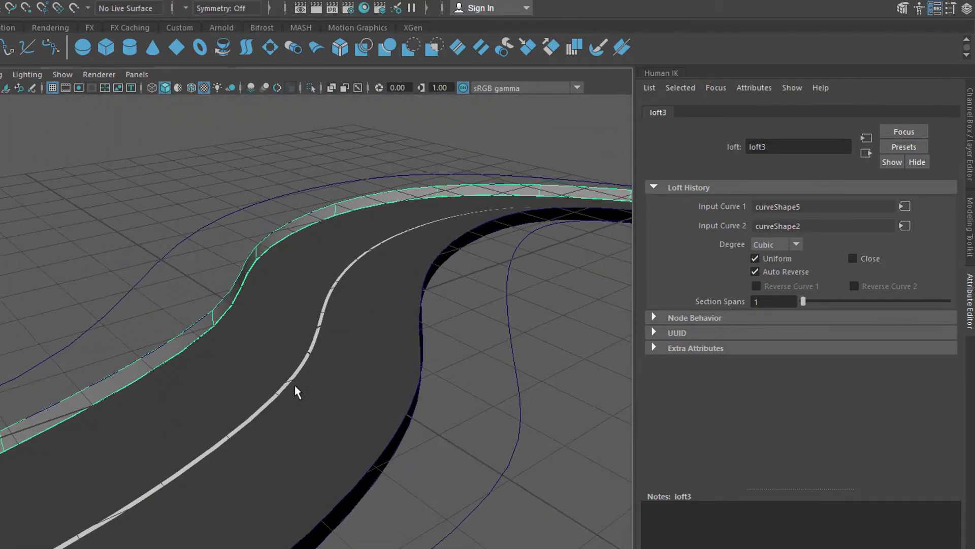
{"action": "left_click", "coordinate": [239, 273]}
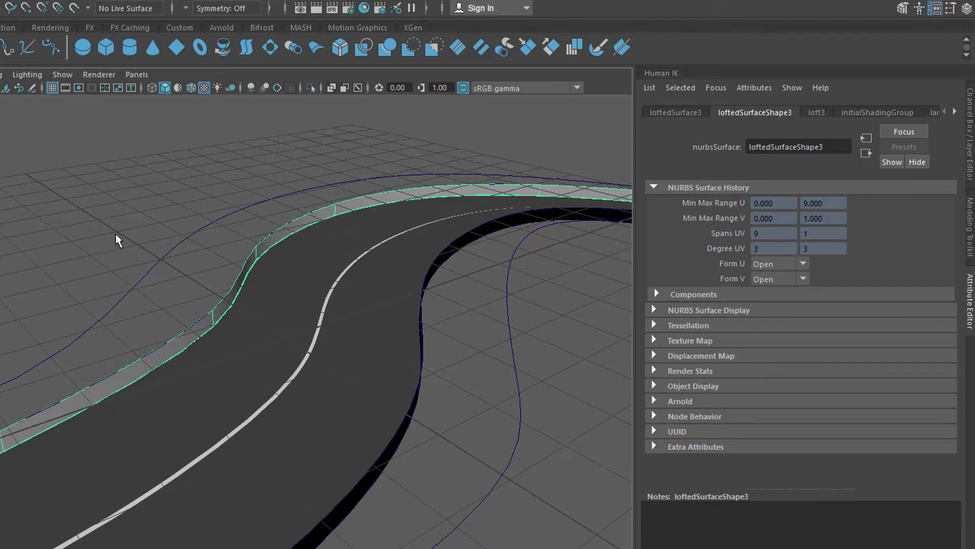
{"action": "left_click", "coordinate": [224, 298]}
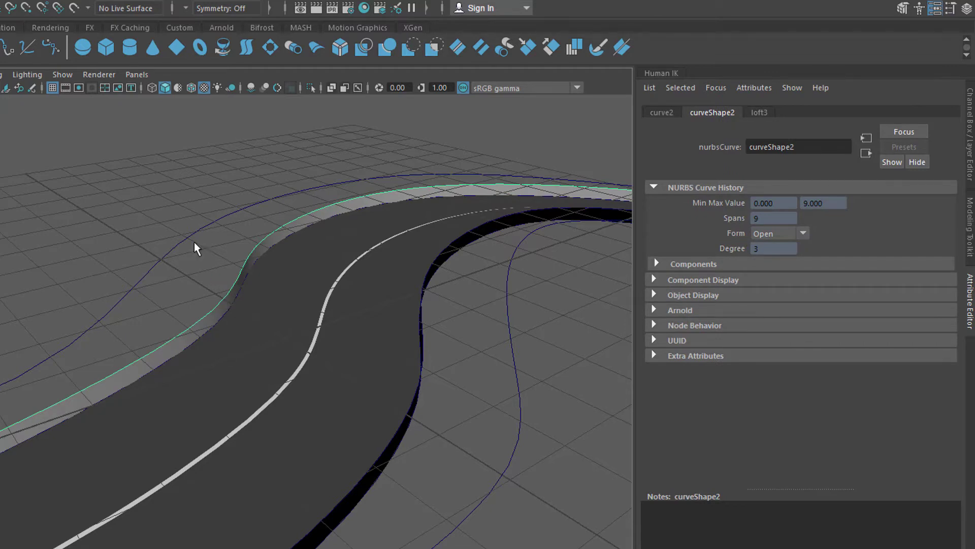
Step: Hide NURBS surfaces and loft the left curve pair (curve2–curve1) into loft4
{"action": "left_click", "coordinate": [65, 75]}
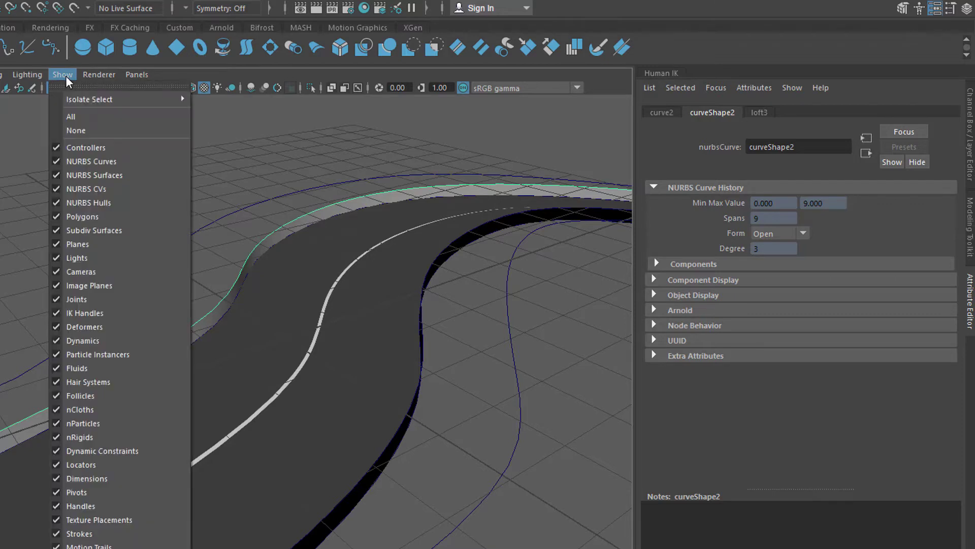
{"action": "left_click", "coordinate": [103, 176]}
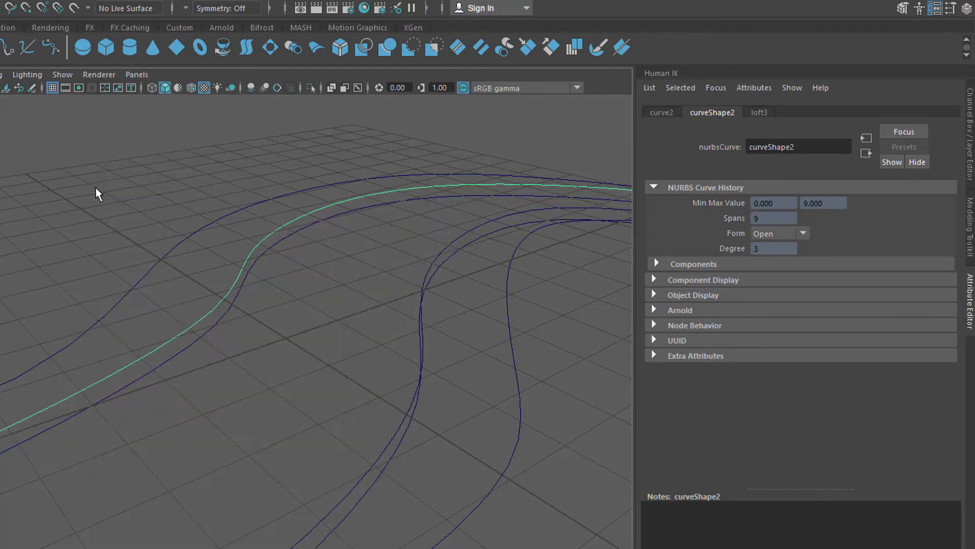
{"action": "left_click", "coordinate": [95, 260]}
{"action": "left_click_drag", "start_coordinate": [213, 344], "coordinate": [212, 345], "text": "alt"}
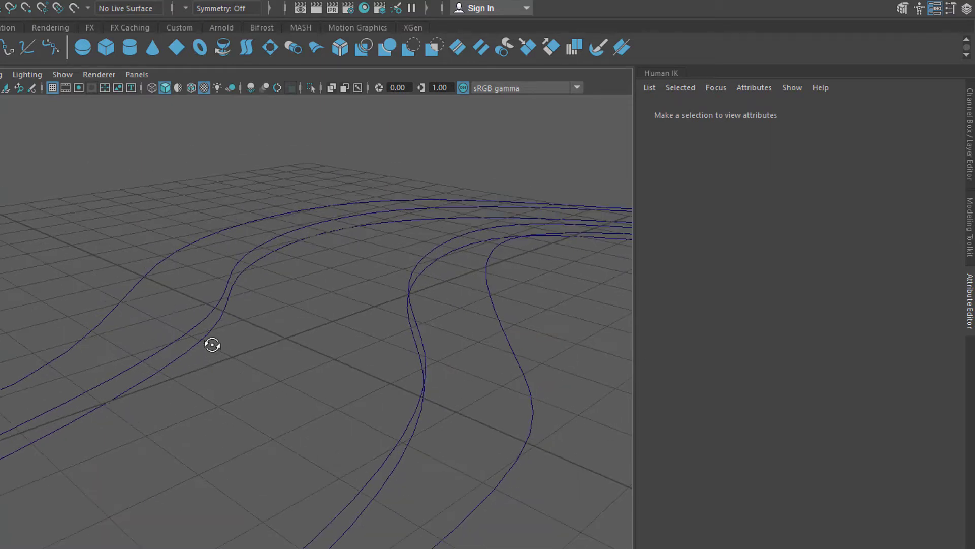
{"action": "left_click", "coordinate": [211, 312]}
{"action": "left_click", "coordinate": [117, 306], "text": "shift"}
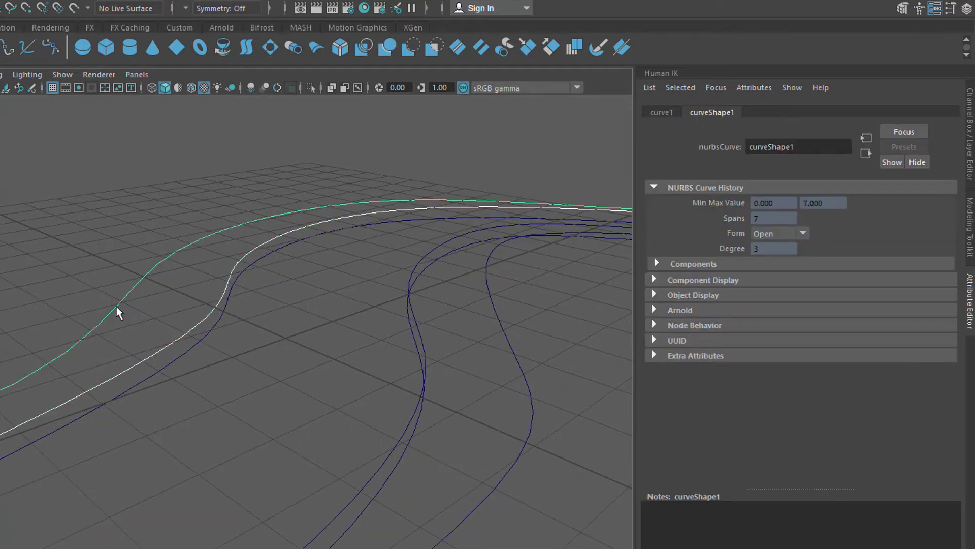
{"action": "left_click", "coordinate": [244, 45]}
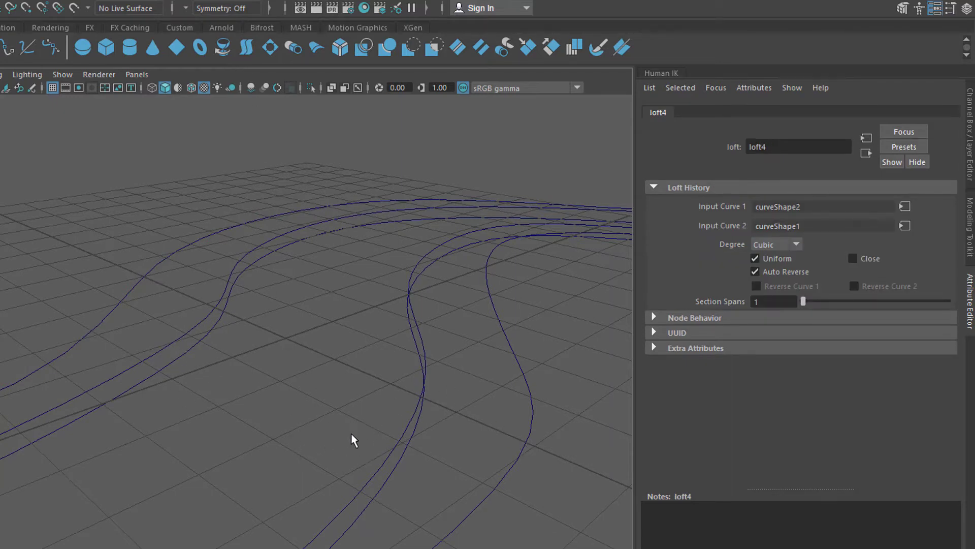
Step: Loft the right curve pair (curve3–curve4) into loft5
{"action": "left_click", "coordinate": [62, 75]}
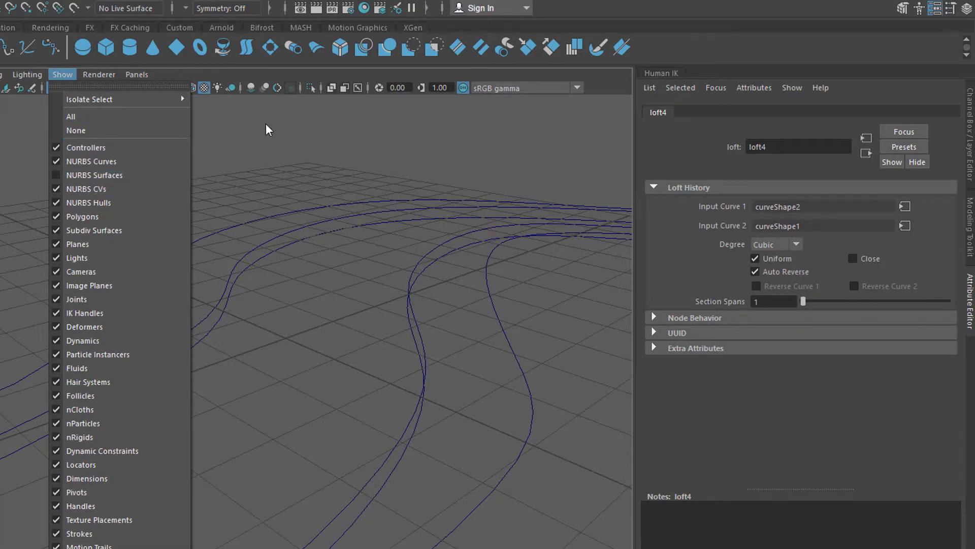
{"action": "left_click", "coordinate": [291, 163]}
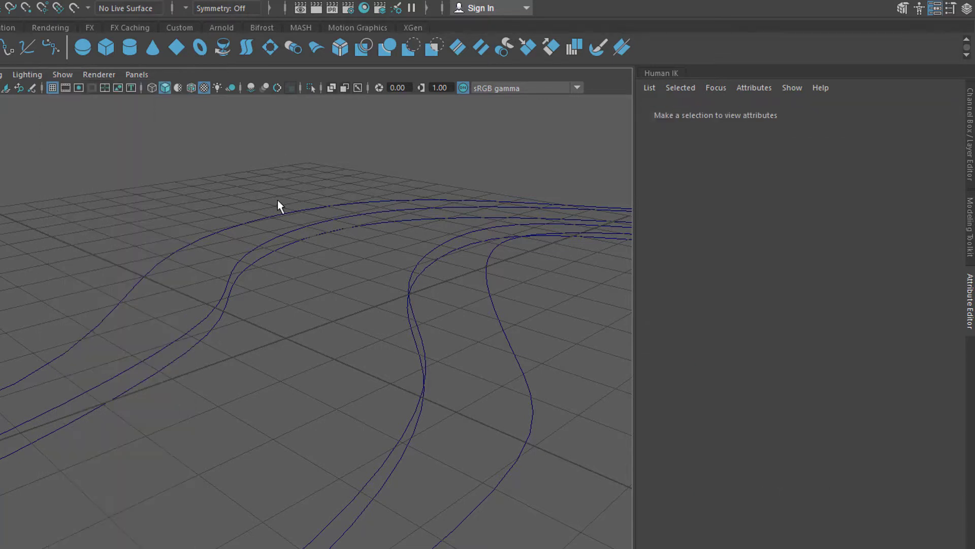
{"action": "left_click", "coordinate": [424, 349]}
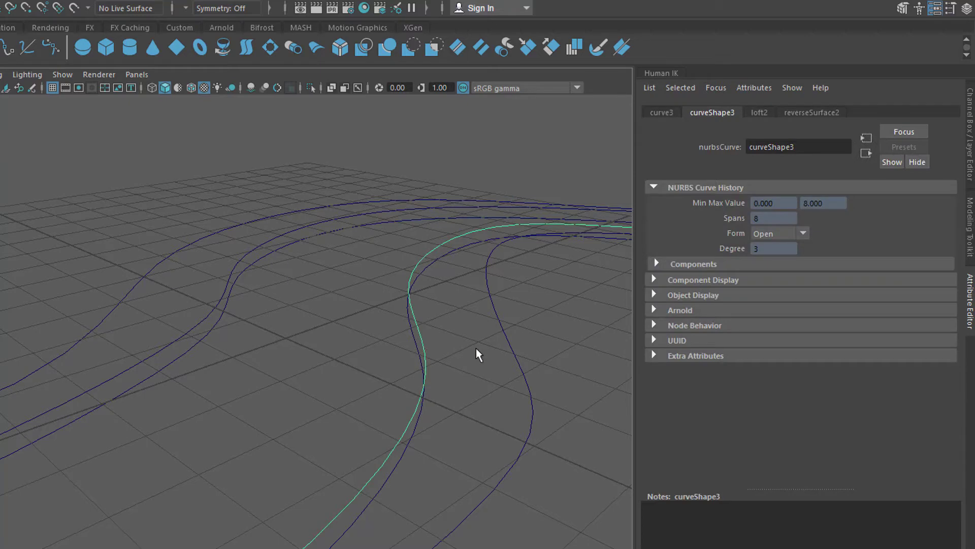
{"action": "left_click", "coordinate": [508, 341], "text": "shift"}
{"action": "left_click", "coordinate": [249, 45]}
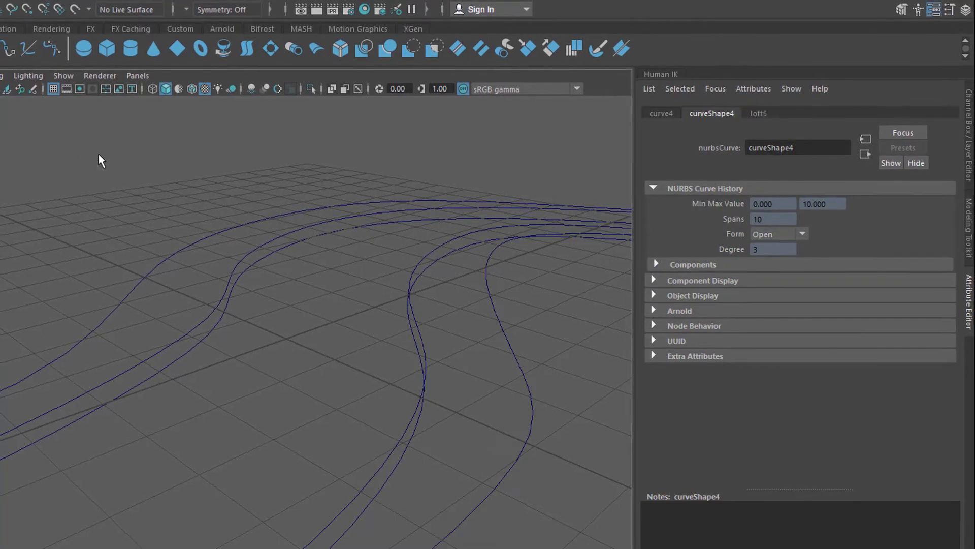
{"action": "left_click", "coordinate": [69, 78]}
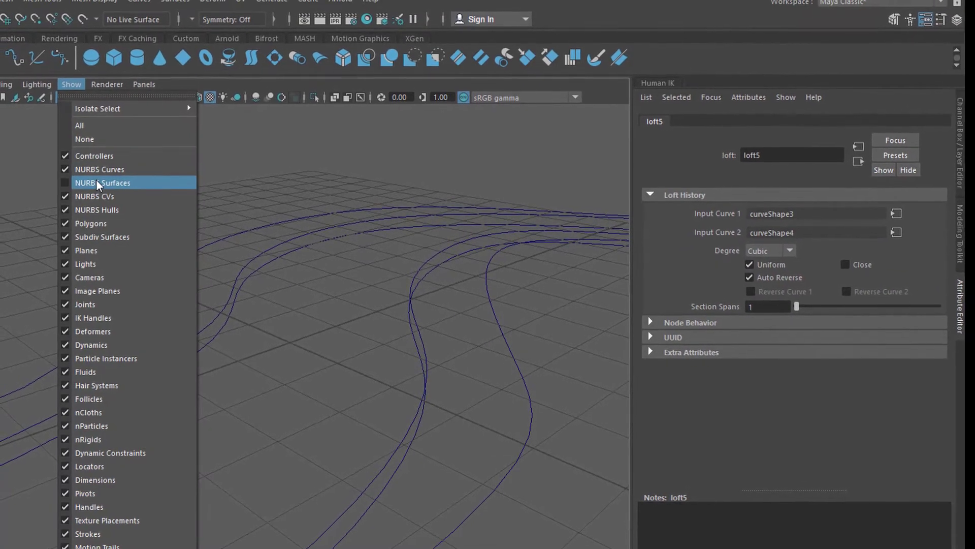
Step: Show NURBS surfaces again and reverse the black outer right curb loft so it shades grey
{"action": "left_click", "coordinate": [96, 178]}
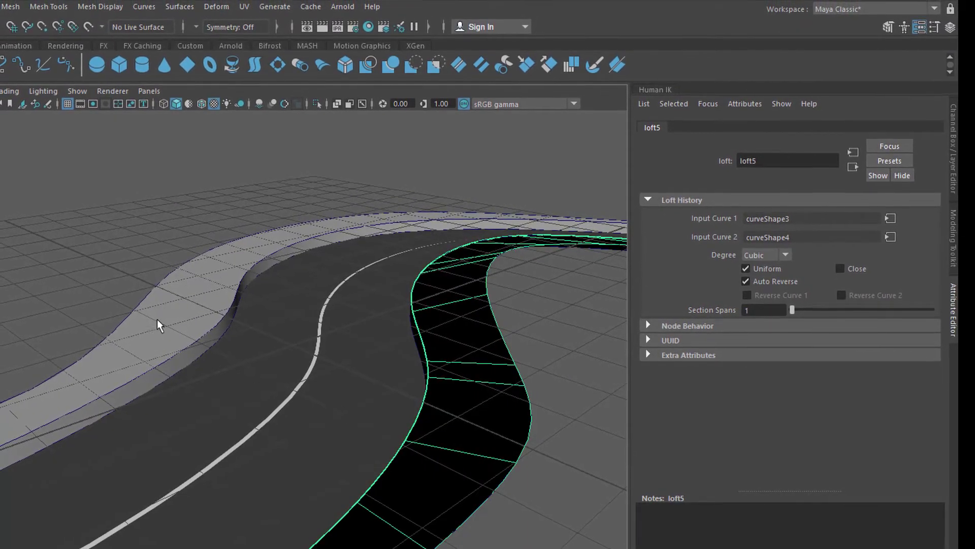
{"action": "mouse_move", "coordinate": [406, 407]}
{"action": "left_mouse_down", "text": "alt"}
{"action": "mouse_move", "coordinate": [329, 374]}
{"action": "mouse_move", "coordinate": [329, 387]}
{"action": "left_mouse_up", "text": "alt"}
{"action": "left_click", "coordinate": [385, 410]}
{"action": "left_click", "coordinate": [382, 389]}
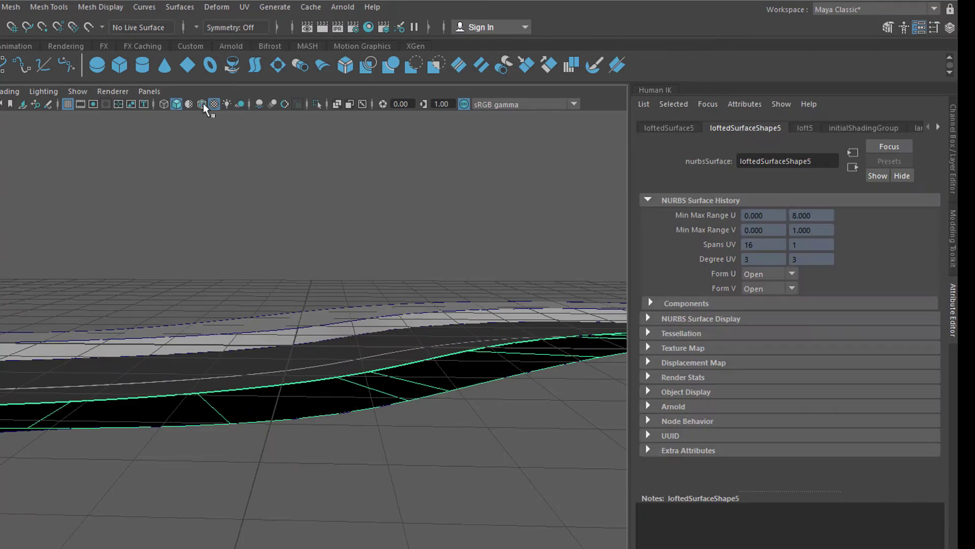
{"action": "left_click", "coordinate": [184, 10]}
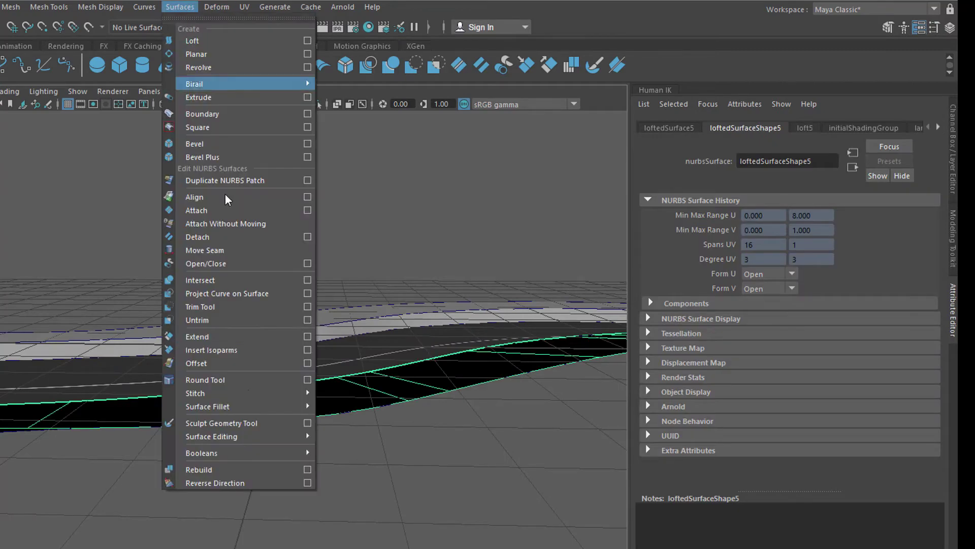
{"action": "left_click", "coordinate": [235, 482]}
{"action": "left_click", "coordinate": [270, 464]}
{"action": "mouse_move", "coordinate": [270, 464]}
{"action": "left_mouse_down", "text": "alt"}
{"action": "mouse_move", "coordinate": [272, 486]}
{"action": "mouse_move", "coordinate": [487, 475]}
{"action": "mouse_move", "coordinate": [275, 462]}
{"action": "mouse_move", "coordinate": [299, 471]}
{"action": "mouse_move", "coordinate": [366, 461]}
{"action": "mouse_move", "coordinate": [303, 452]}
{"action": "mouse_move", "coordinate": [357, 418]}
{"action": "mouse_move", "coordinate": [383, 372]}
{"action": "mouse_move", "coordinate": [344, 394]}
{"action": "mouse_move", "coordinate": [459, 392]}
{"action": "mouse_move", "coordinate": [429, 407]}
{"action": "mouse_move", "coordinate": [451, 391]}
{"action": "mouse_move", "coordinate": [326, 404]}
{"action": "mouse_move", "coordinate": [394, 401]}
{"action": "left_mouse_up", "text": "alt"}
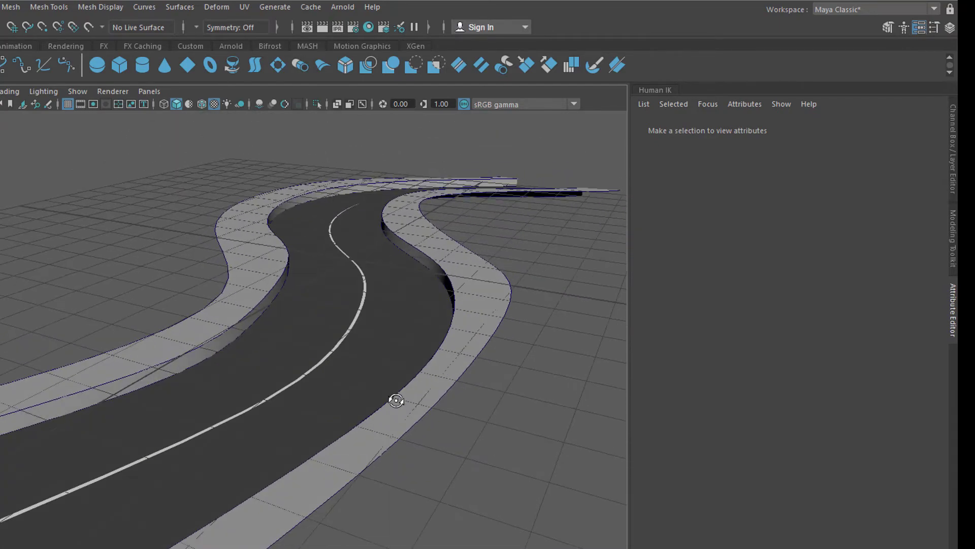
Step: Select the road and curb surfaces along the inner curb edge
{"action": "left_click", "coordinate": [224, 347]}
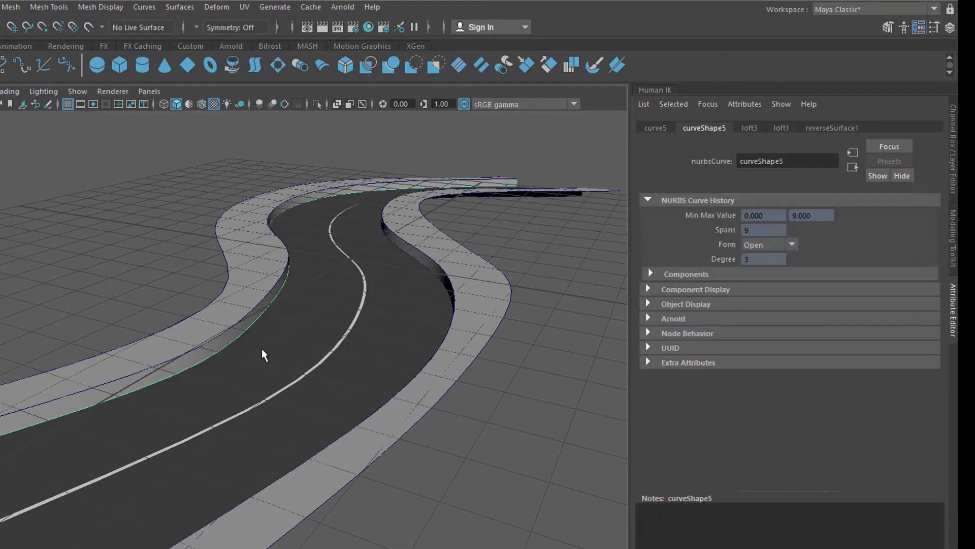
{"action": "mouse_move", "coordinate": [285, 434]}
{"action": "left_mouse_down", "text": "alt"}
{"action": "mouse_move", "coordinate": [320, 437]}
{"action": "mouse_move", "coordinate": [422, 295]}
{"action": "left_mouse_up", "text": "alt"}
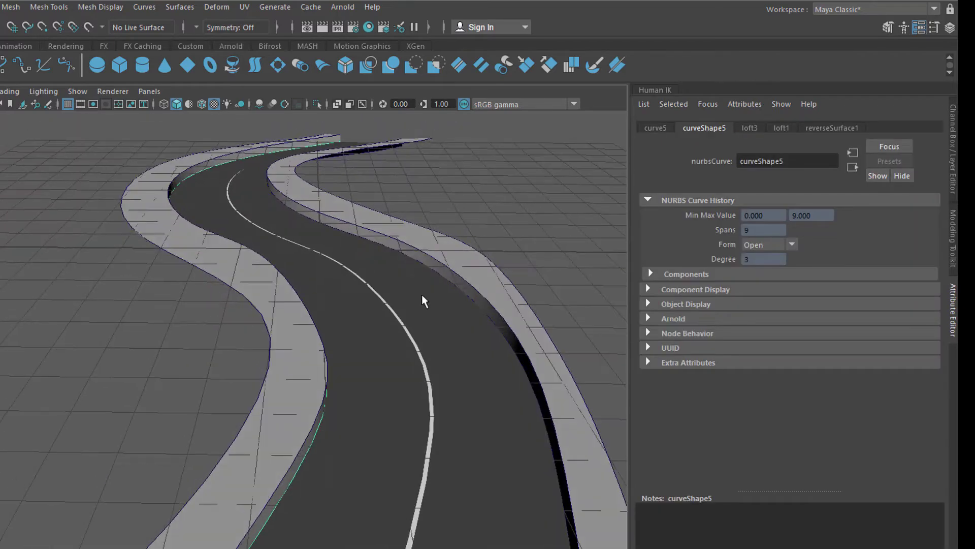
{"action": "left_click", "coordinate": [422, 264]}
{"action": "left_click", "coordinate": [430, 266]}
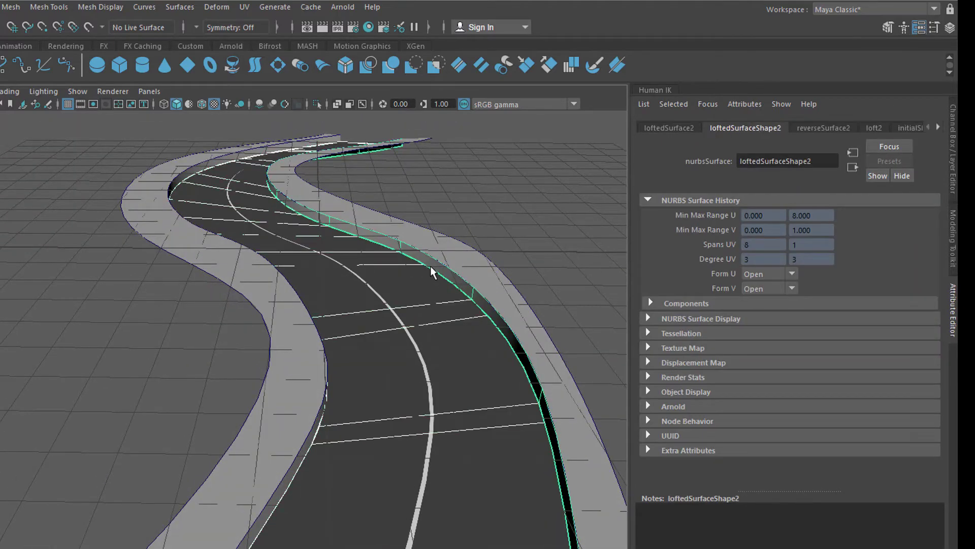
{"action": "left_click", "coordinate": [374, 367]}
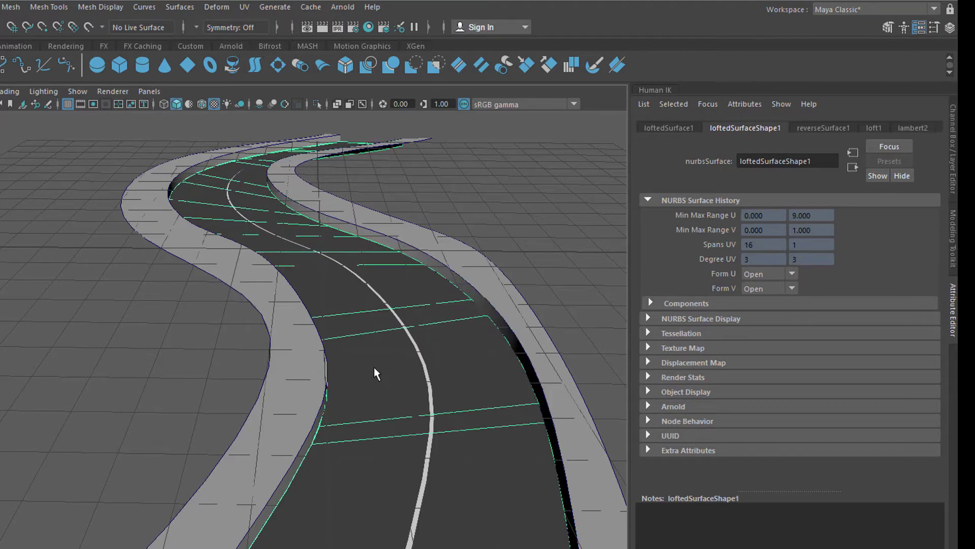
{"action": "left_click", "coordinate": [461, 383], "text": "ctrl"}
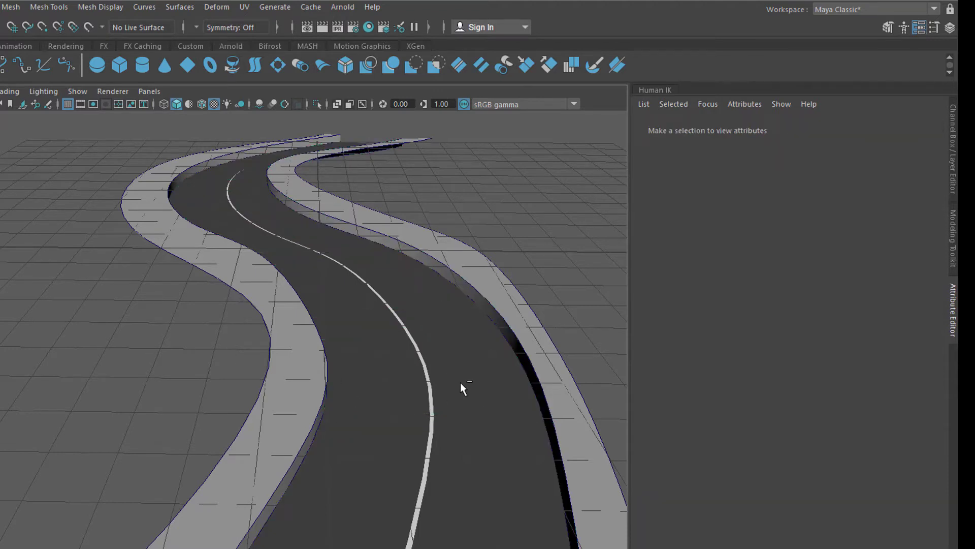
{"action": "left_click", "coordinate": [471, 300]}
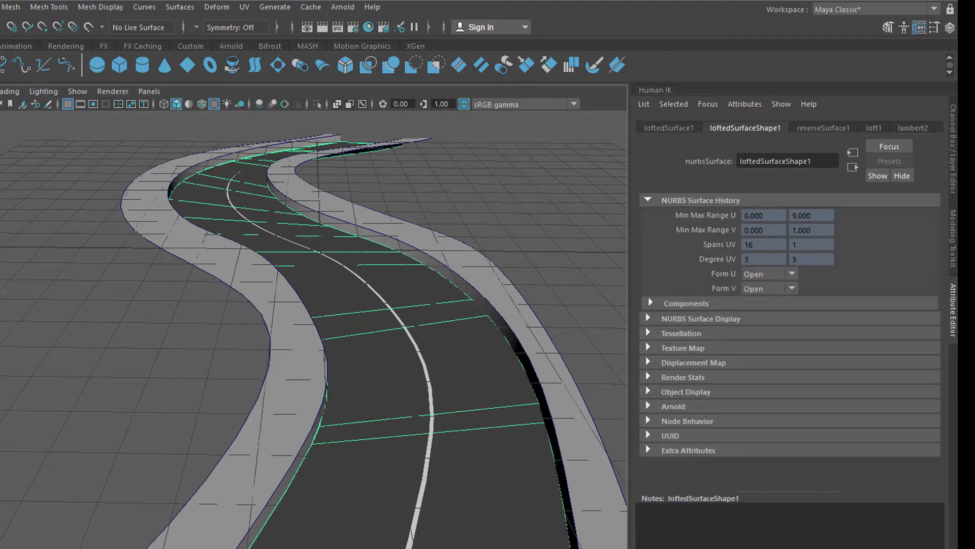
Step: Hide NURBS surfaces and select the left and right inner curb-edge curves
{"action": "left_click", "coordinate": [77, 91]}
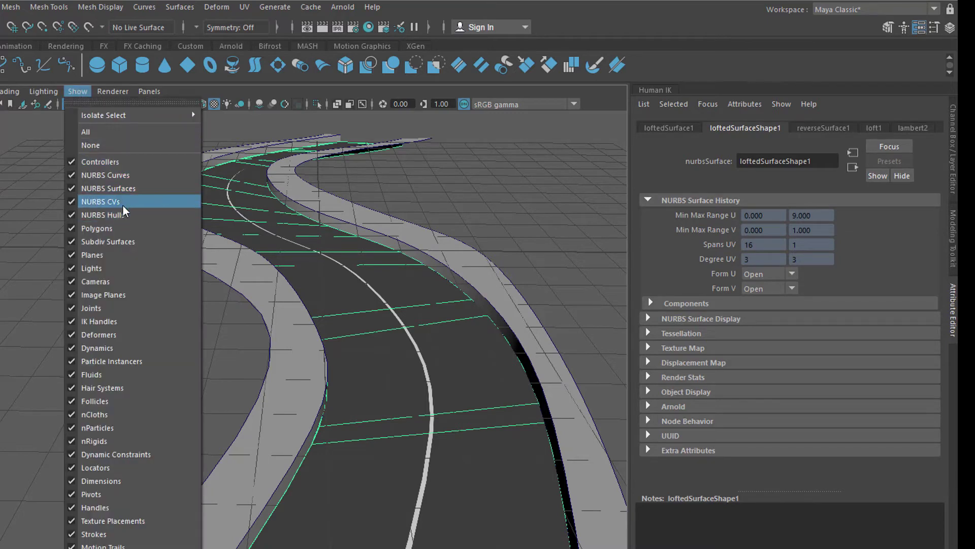
{"action": "left_click", "coordinate": [123, 189]}
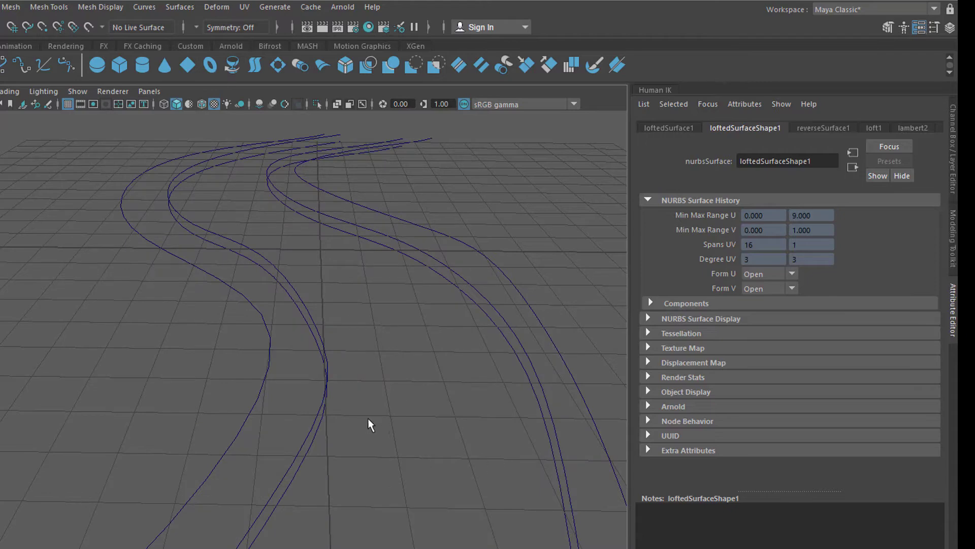
{"action": "left_click_drag", "start_coordinate": [431, 478], "coordinate": [406, 479], "text": "alt"}
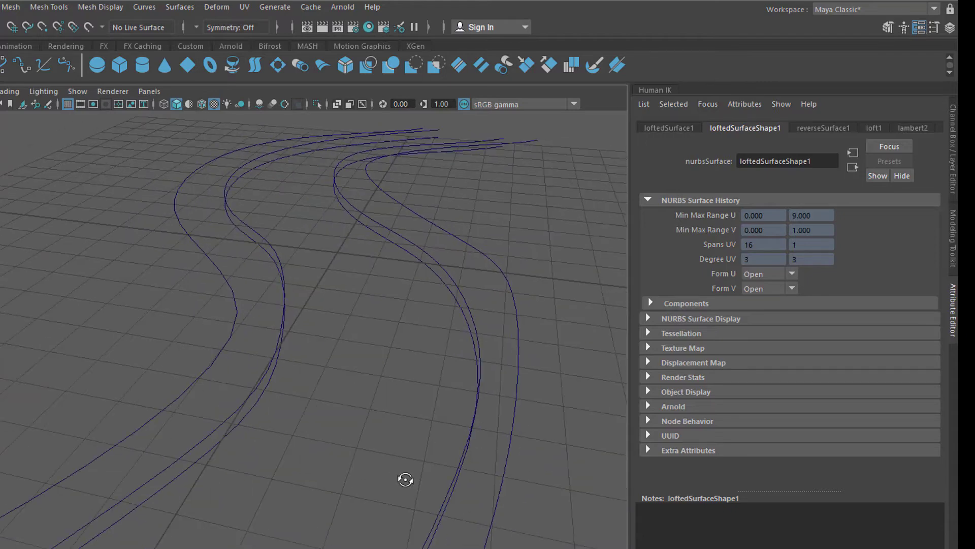
{"action": "left_click", "coordinate": [249, 410]}
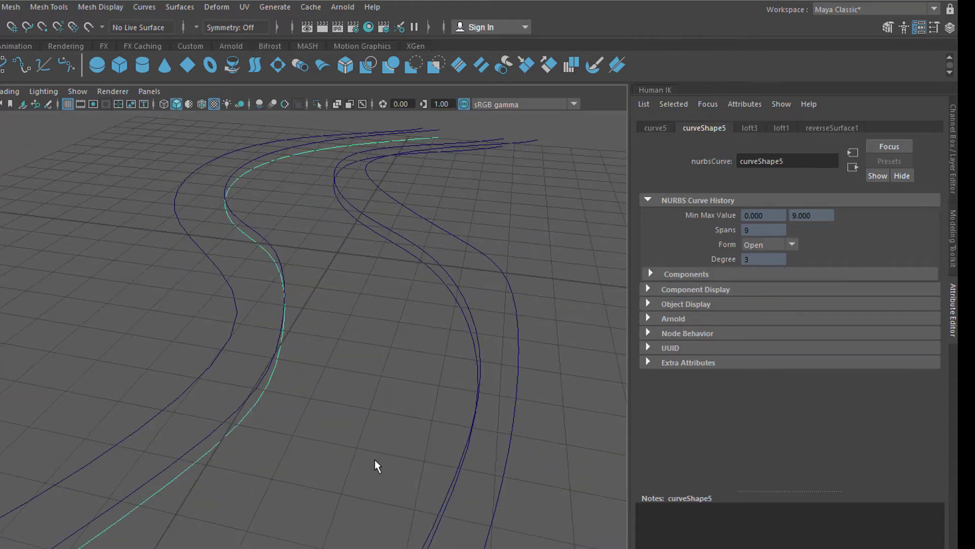
{"action": "left_click_drag", "start_coordinate": [374, 459], "coordinate": [405, 307], "text": "alt"}
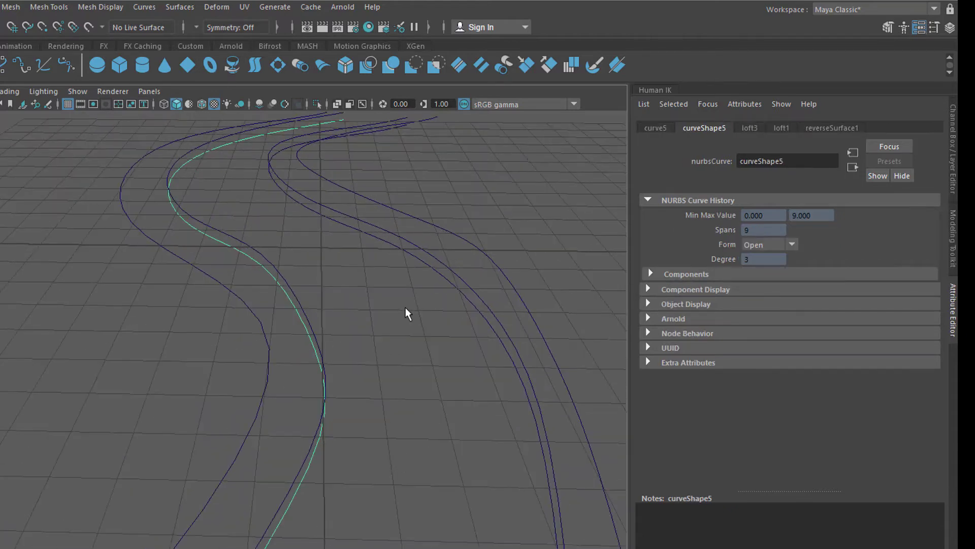
{"action": "left_click", "coordinate": [418, 260], "text": "shift"}
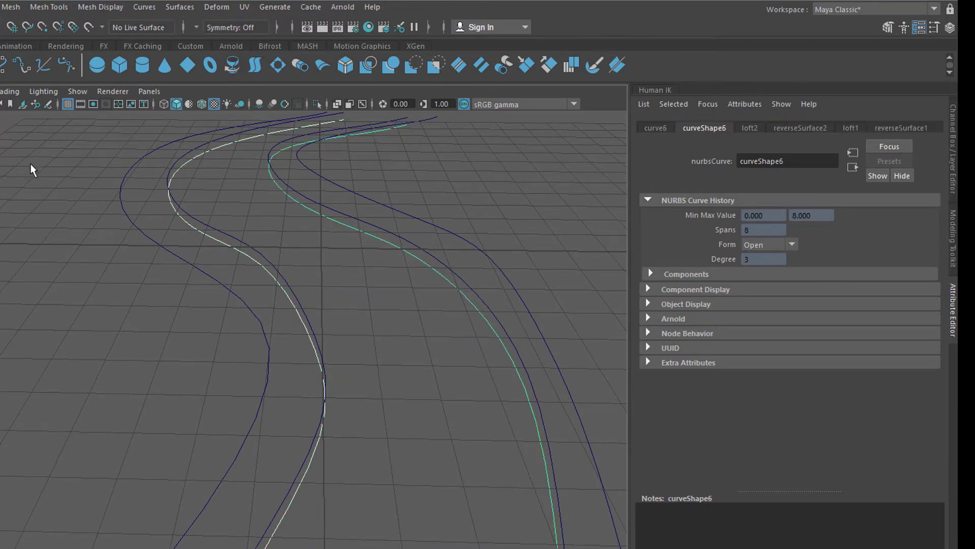
Step: Show the surfaces again and move the two inner curb curves up in Y
{"action": "left_click", "coordinate": [76, 91]}
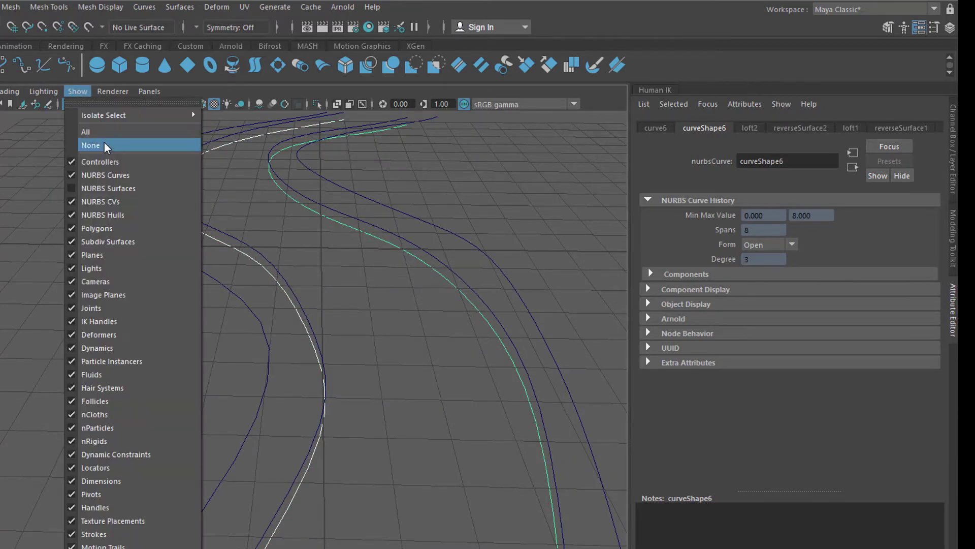
{"action": "left_click", "coordinate": [105, 189]}
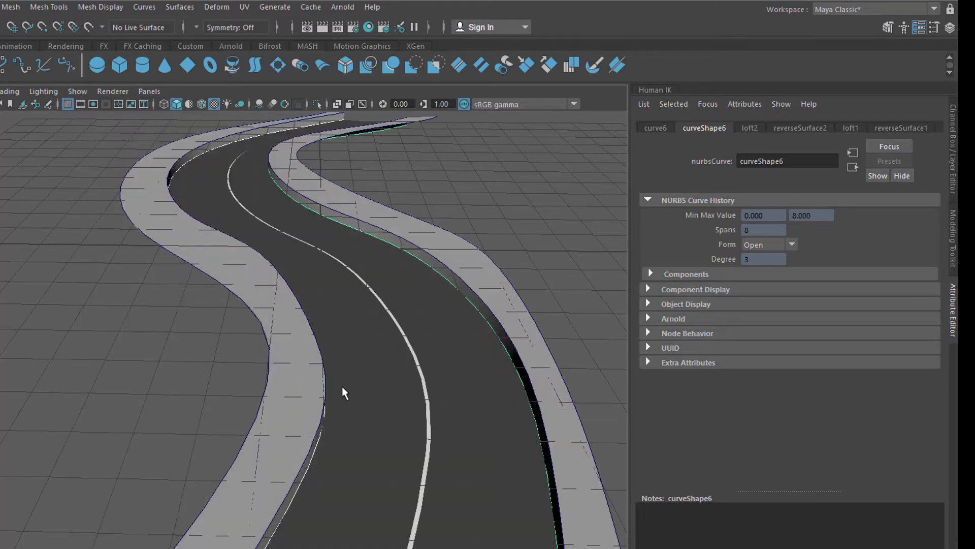
{"action": "key", "text": "w"}
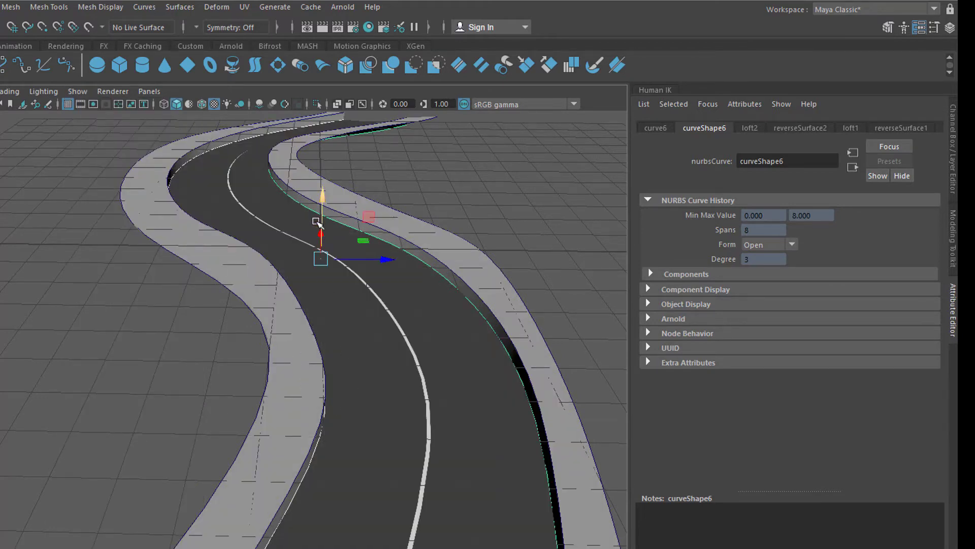
{"action": "left_click_drag", "start_coordinate": [325, 201], "coordinate": [325, 195]}
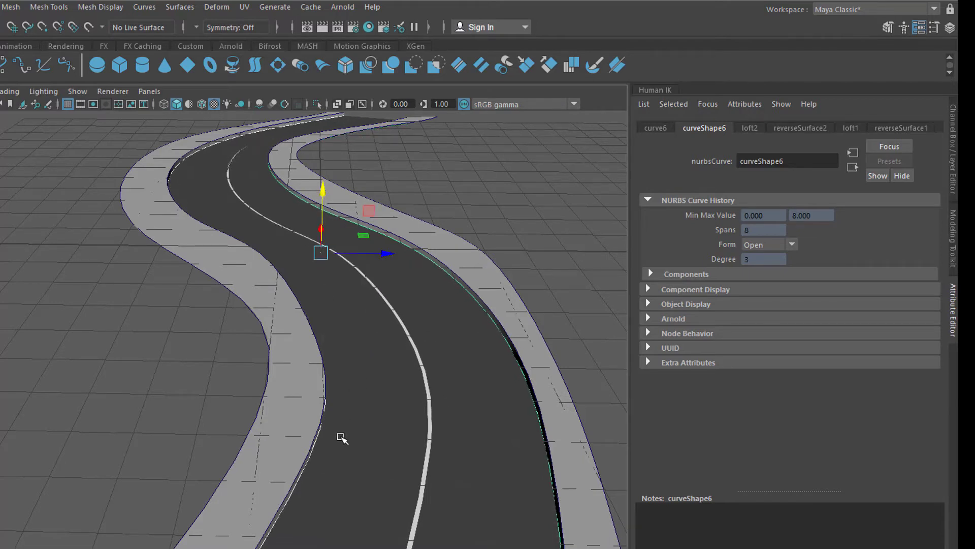
{"action": "mouse_move", "coordinate": [343, 440]}
{"action": "left_mouse_down", "text": "alt"}
{"action": "mouse_move", "coordinate": [288, 427]}
{"action": "mouse_move", "coordinate": [185, 425]}
{"action": "mouse_move", "coordinate": [274, 445]}
{"action": "left_mouse_up", "text": "alt"}
Step: Make the left and right curb surfaces paintable, then select loftedSurface5
{"action": "left_click", "coordinate": [524, 485]}
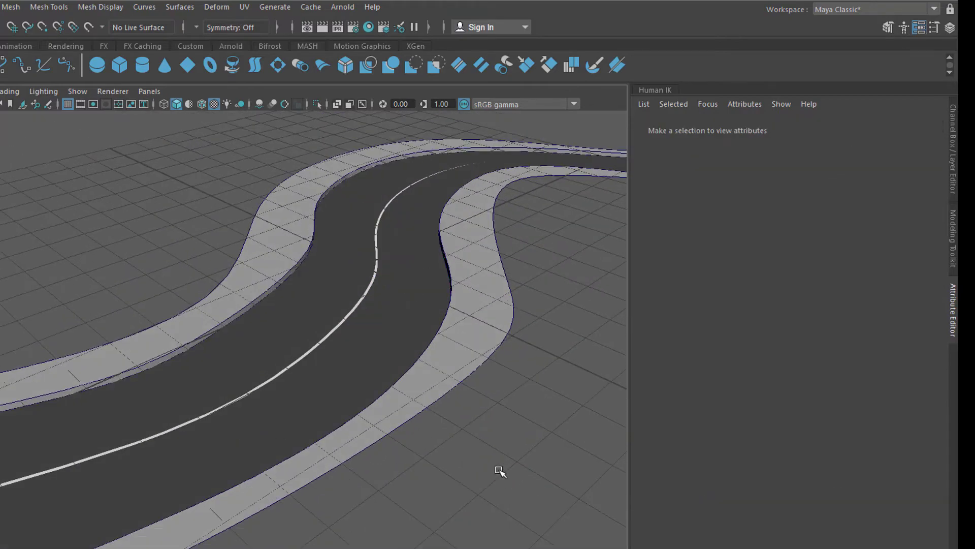
{"action": "mouse_move", "coordinate": [498, 470]}
{"action": "left_mouse_down", "text": "alt"}
{"action": "mouse_move", "coordinate": [514, 462]}
{"action": "mouse_move", "coordinate": [422, 477]}
{"action": "mouse_move", "coordinate": [436, 476]}
{"action": "left_mouse_up", "text": "alt"}
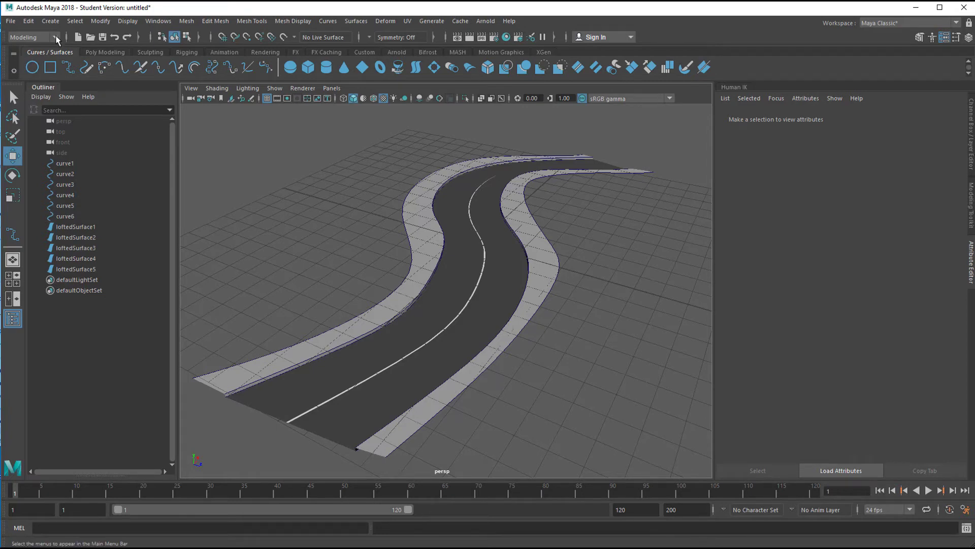
{"action": "left_click", "coordinate": [430, 21]}
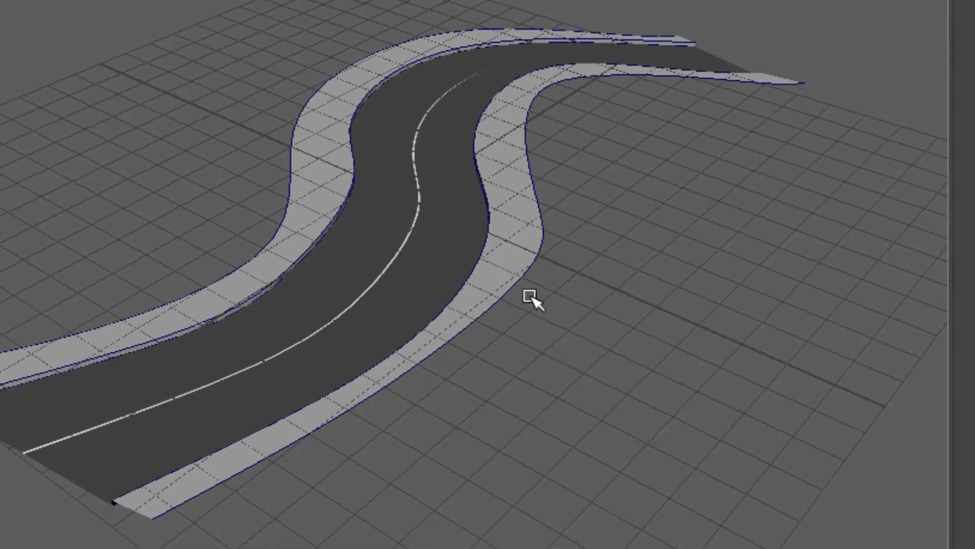
{"action": "left_click", "coordinate": [523, 224]}
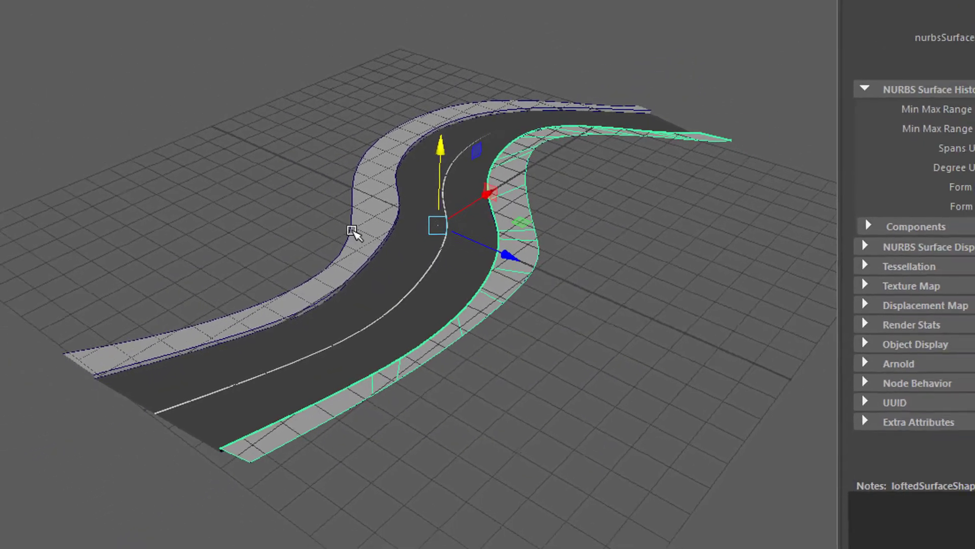
{"action": "left_click", "coordinate": [352, 231], "text": "shift"}
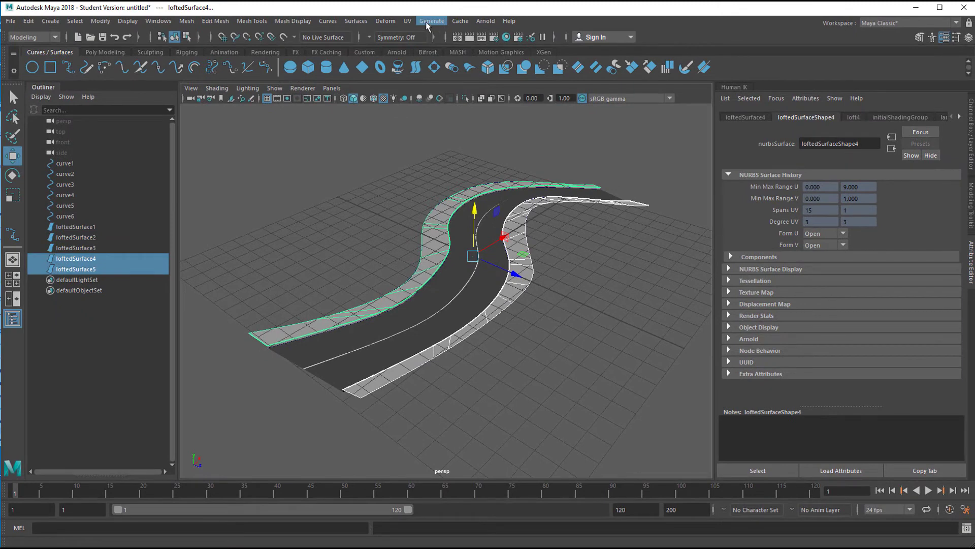
{"action": "left_click", "coordinate": [427, 21]}
{"action": "left_click", "coordinate": [515, 275]}
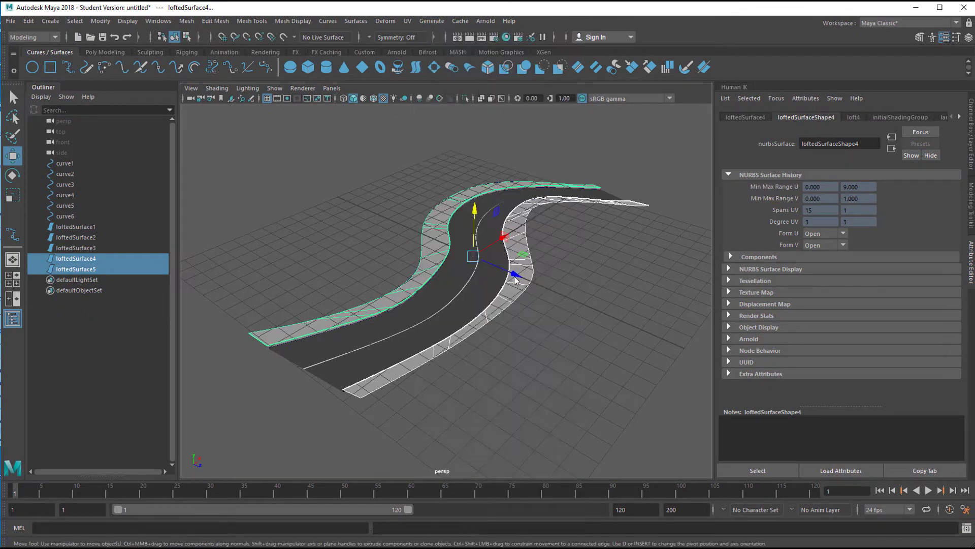
{"action": "left_click", "coordinate": [562, 365]}
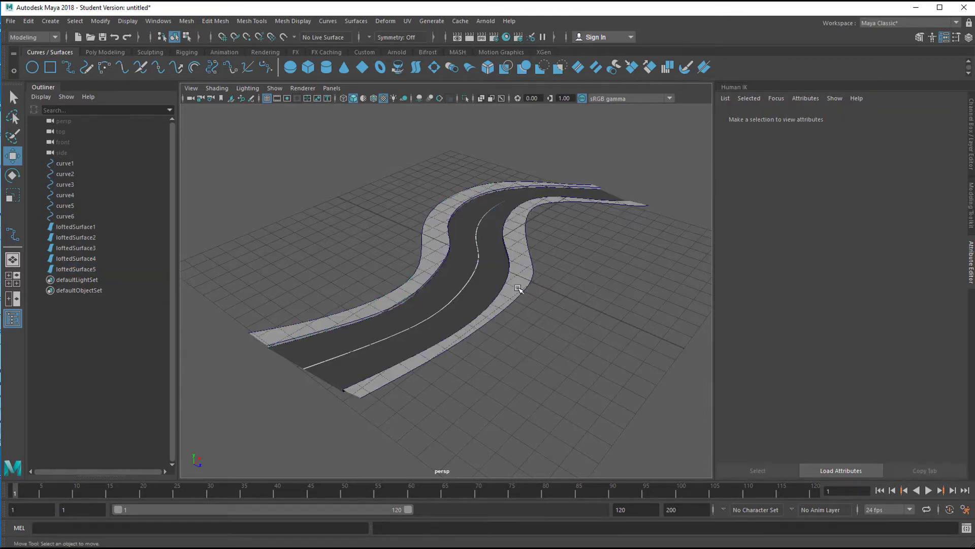
{"action": "left_click", "coordinate": [519, 263]}
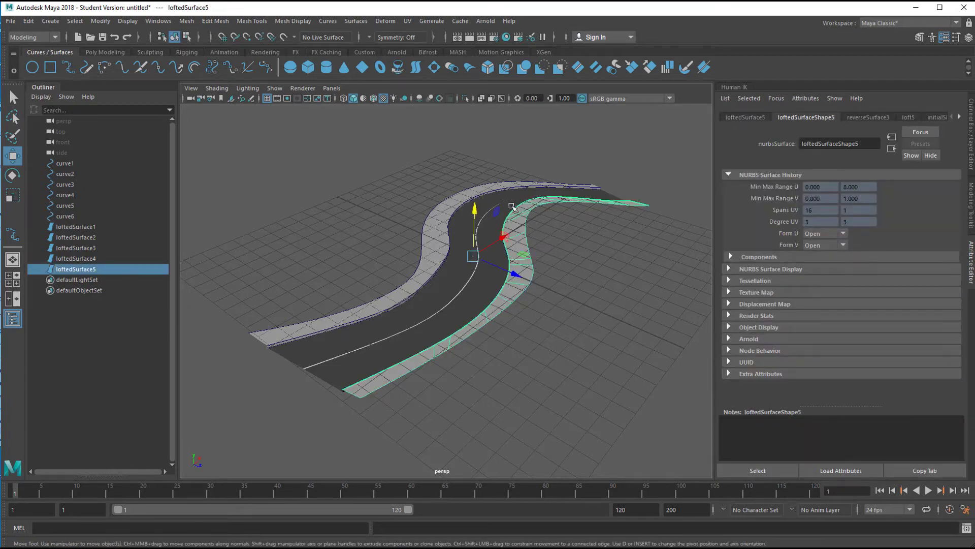
Step: Load the birchSimple.mel brush from the Trees presets via Get Brush
{"action": "left_click", "coordinate": [438, 20]}
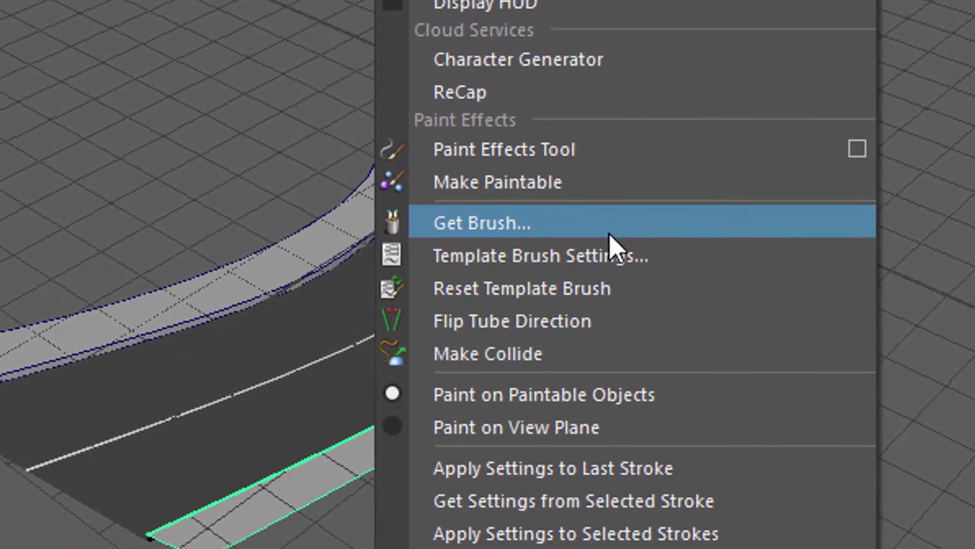
{"action": "left_click", "coordinate": [609, 233]}
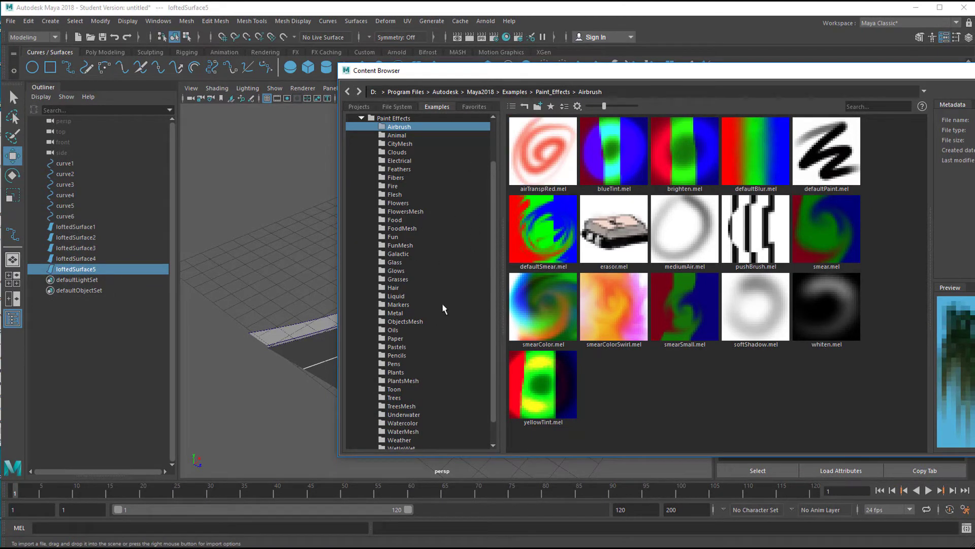
{"action": "left_click", "coordinate": [384, 398]}
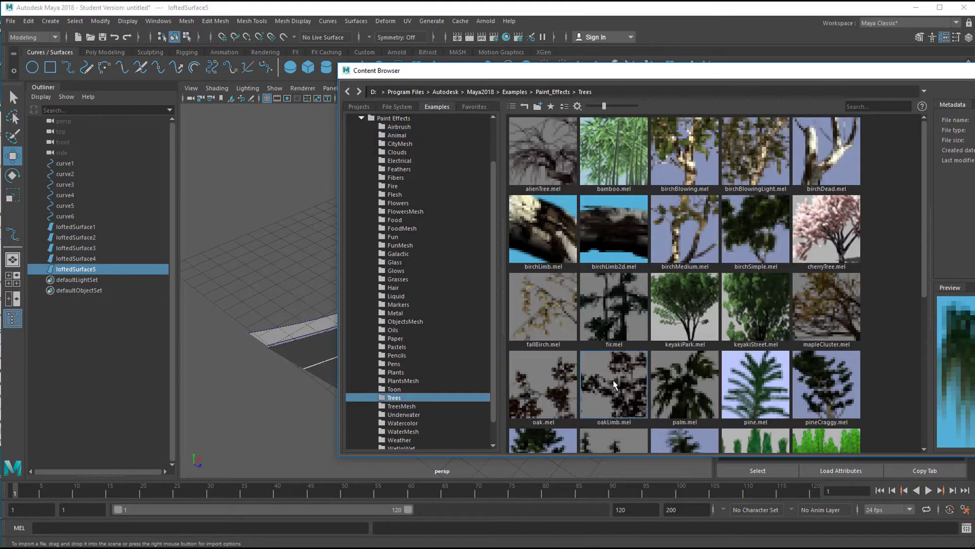
{"action": "left_click", "coordinate": [775, 244]}
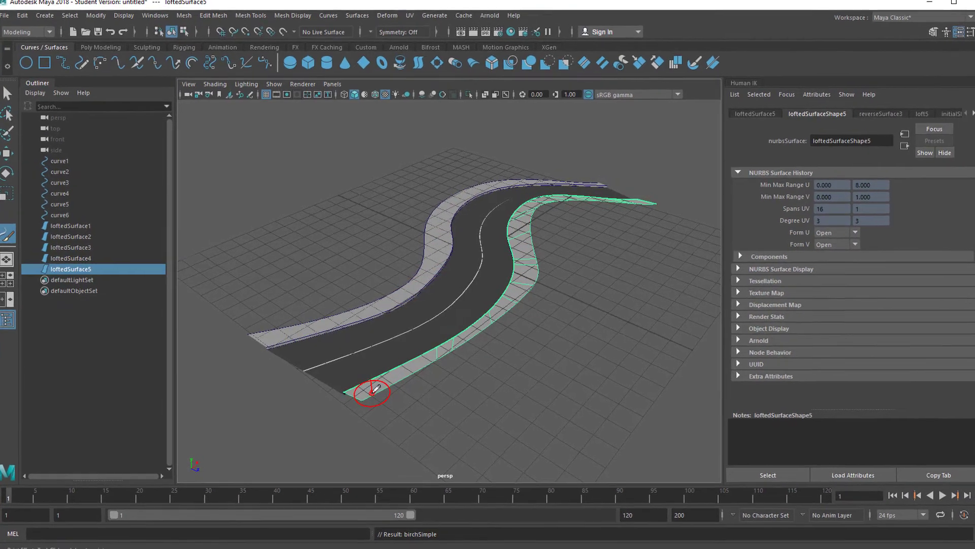
Step: Paint large birch trees along both the right and left road edges
{"action": "left_click_drag", "start_coordinate": [370, 395], "coordinate": [574, 285]}
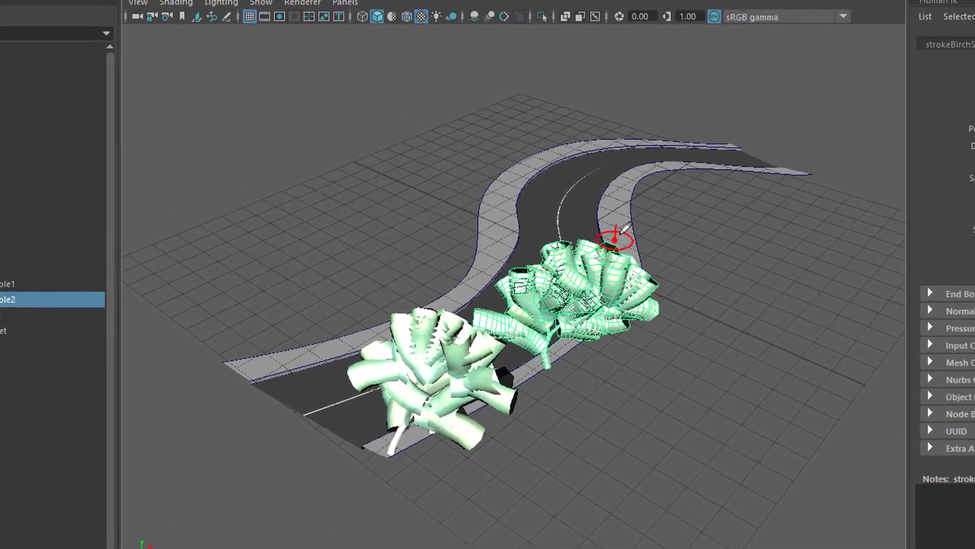
{"action": "left_click_drag", "start_coordinate": [614, 236], "coordinate": [633, 200]}
{"action": "left_click_drag", "start_coordinate": [709, 158], "coordinate": [796, 161]}
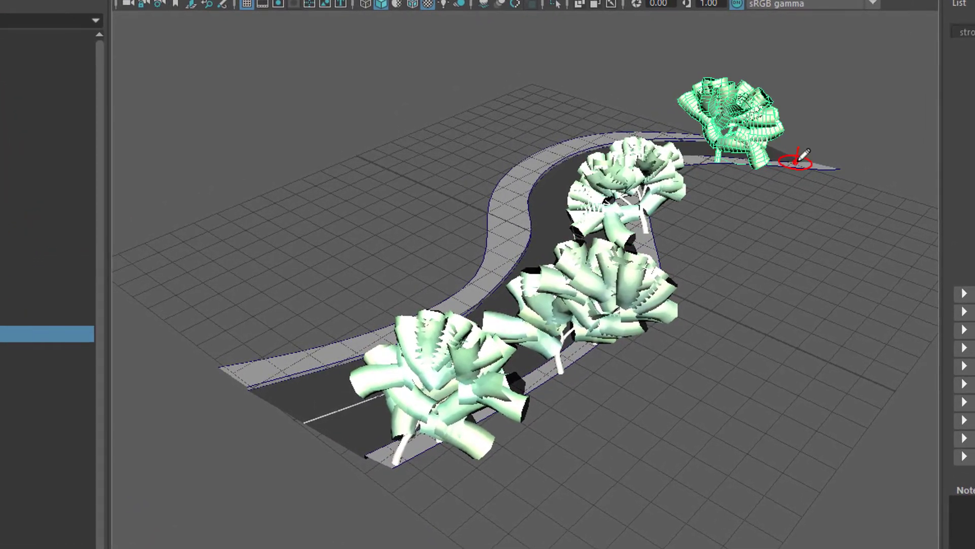
{"action": "left_click_drag", "start_coordinate": [268, 366], "coordinate": [366, 344]}
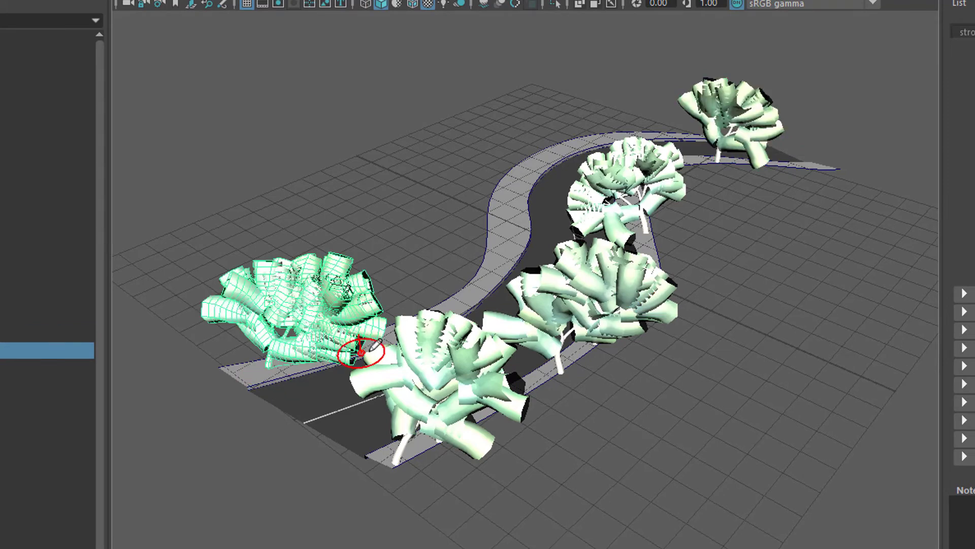
{"action": "mouse_move", "coordinate": [448, 295]}
{"action": "left_mouse_down"}
{"action": "mouse_move", "coordinate": [474, 283]}
{"action": "mouse_move", "coordinate": [552, 157]}
{"action": "mouse_move", "coordinate": [655, 129]}
{"action": "left_mouse_up"}
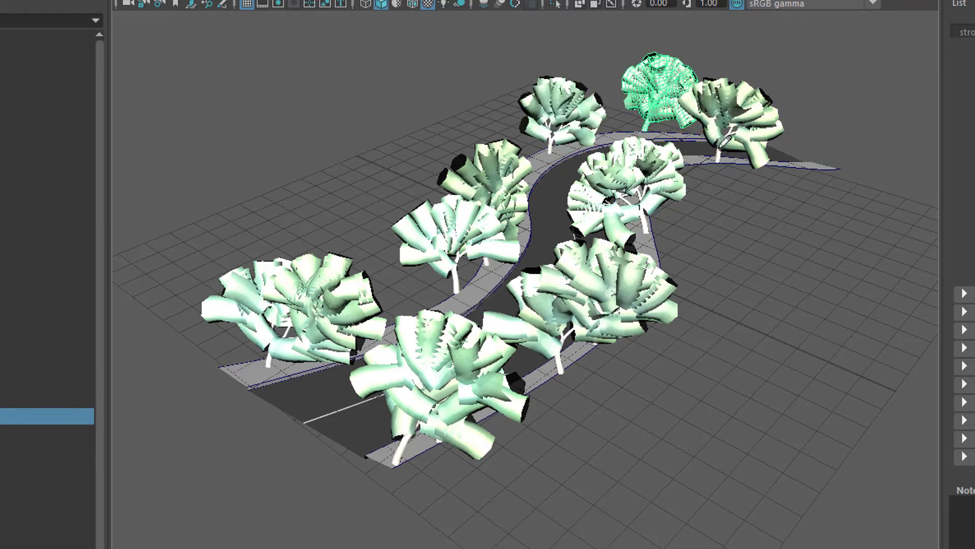
{"action": "left_click_drag", "start_coordinate": [508, 274], "coordinate": [386, 254], "text": "alt"}
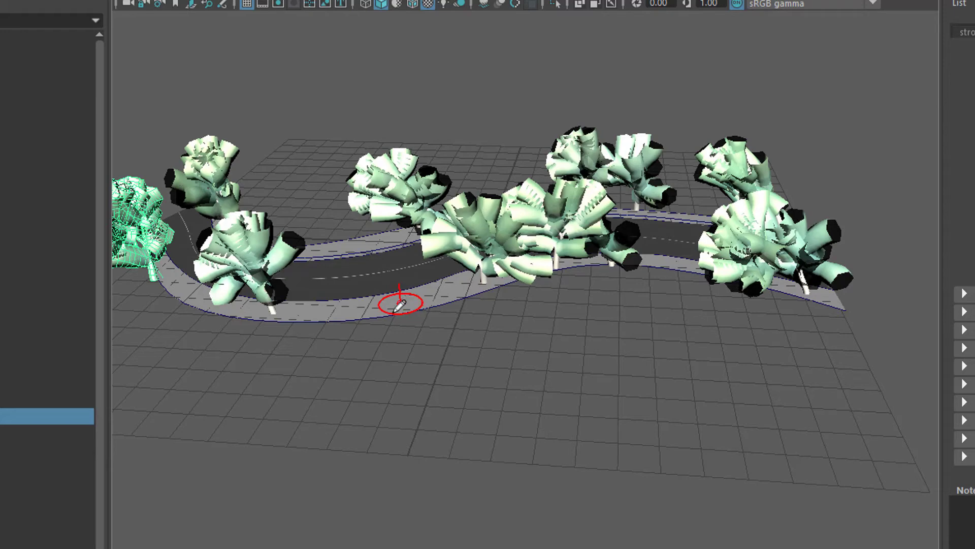
Step: Shrink the brush and paint smaller birch trees along the near curb and far bend
{"action": "left_click_drag", "start_coordinate": [396, 310], "coordinate": [363, 324]}
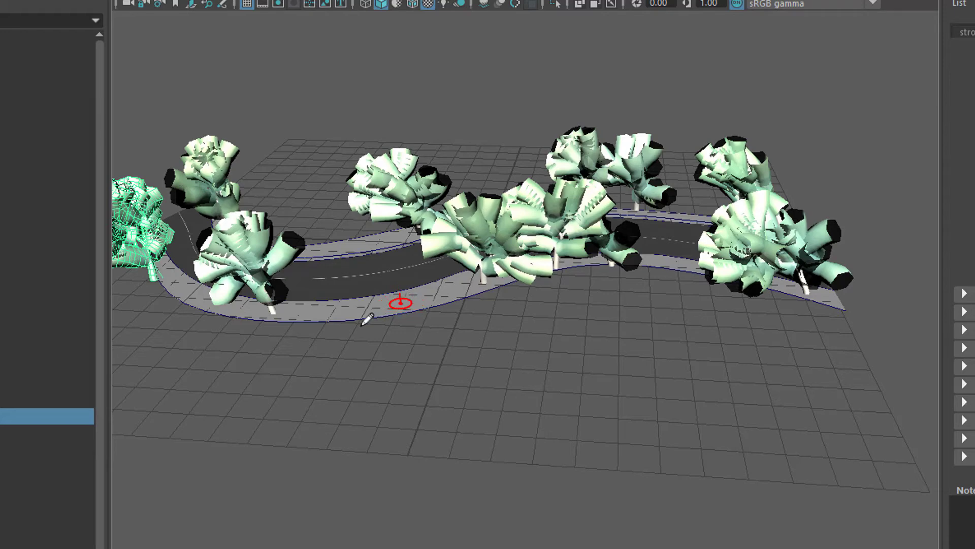
{"action": "mouse_move", "coordinate": [321, 309]}
{"action": "left_mouse_down"}
{"action": "mouse_move", "coordinate": [419, 306]}
{"action": "mouse_move", "coordinate": [640, 255]}
{"action": "mouse_move", "coordinate": [775, 276]}
{"action": "left_mouse_up"}
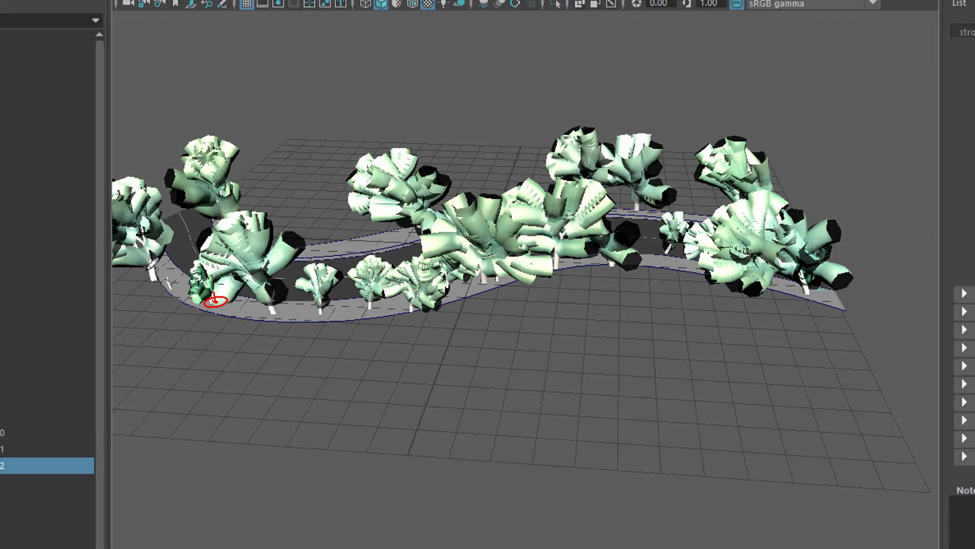
{"action": "left_click_drag", "start_coordinate": [221, 304], "coordinate": [134, 248]}
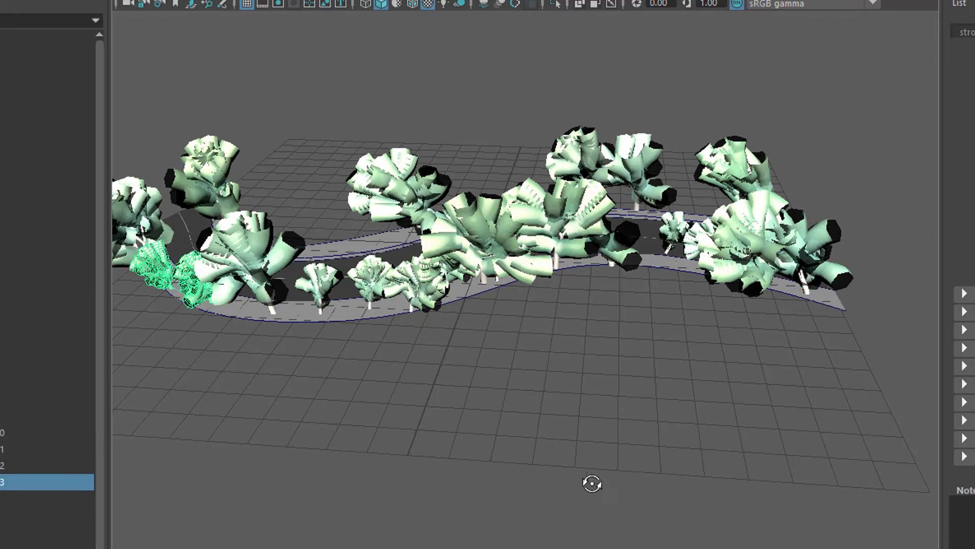
{"action": "mouse_move", "coordinate": [592, 483]}
{"action": "left_mouse_down", "text": "alt"}
{"action": "mouse_move", "coordinate": [322, 488]}
{"action": "mouse_move", "coordinate": [348, 435]}
{"action": "left_mouse_up", "text": "alt"}
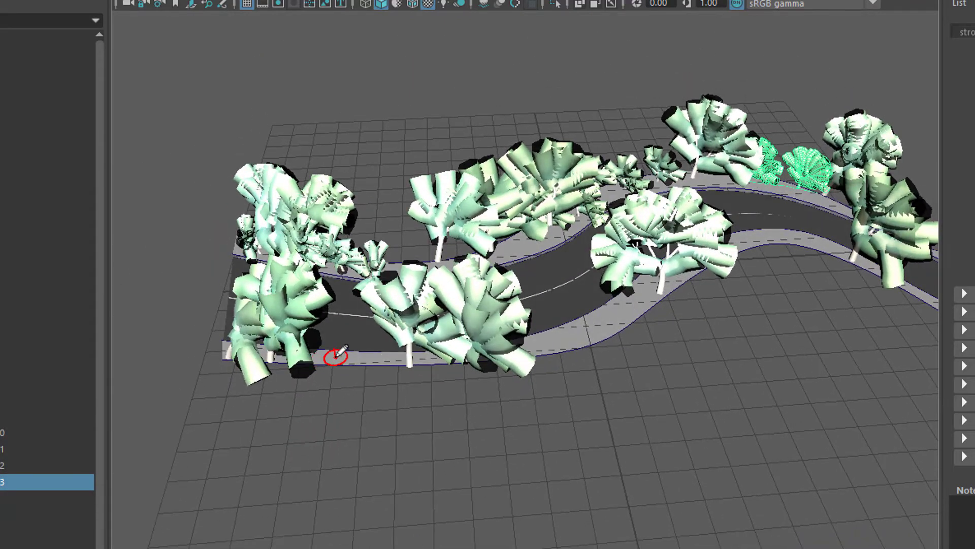
{"action": "left_click_drag", "start_coordinate": [335, 355], "coordinate": [485, 350]}
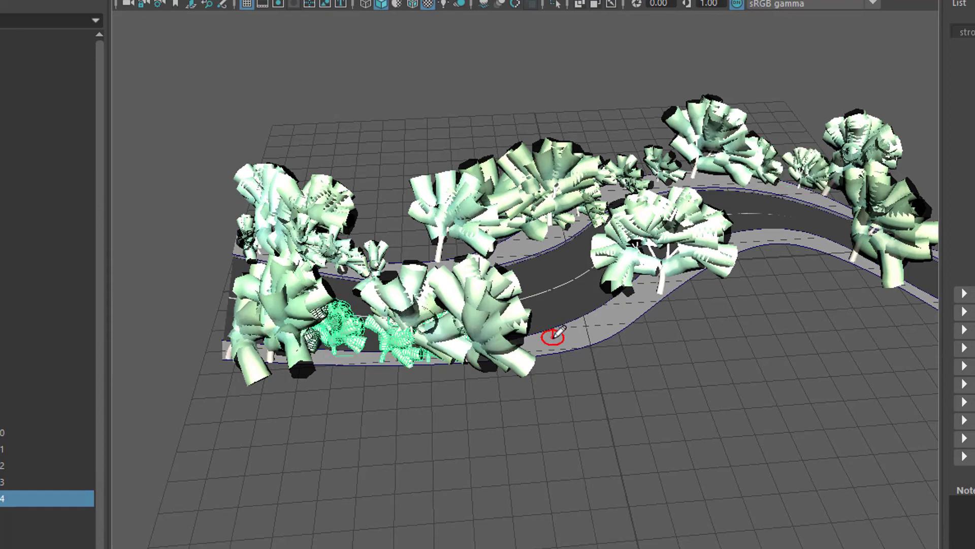
{"action": "left_click_drag", "start_coordinate": [554, 336], "coordinate": [675, 269]}
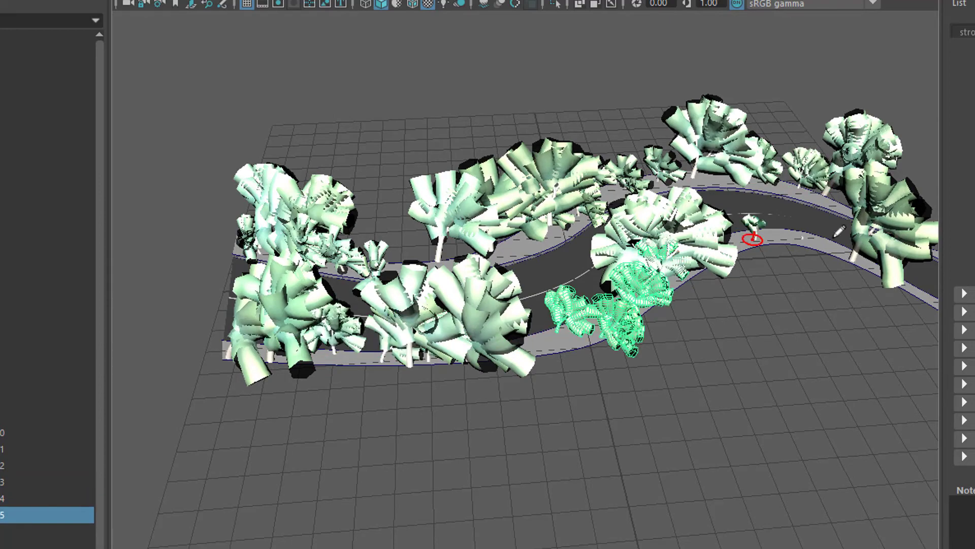
{"action": "left_click_drag", "start_coordinate": [839, 232], "coordinate": [863, 244]}
{"action": "mouse_move", "coordinate": [823, 381]}
{"action": "left_mouse_down", "text": "alt"}
{"action": "mouse_move", "coordinate": [601, 399]}
{"action": "mouse_move", "coordinate": [687, 325]}
{"action": "mouse_move", "coordinate": [706, 274]}
{"action": "left_mouse_up", "text": "alt"}
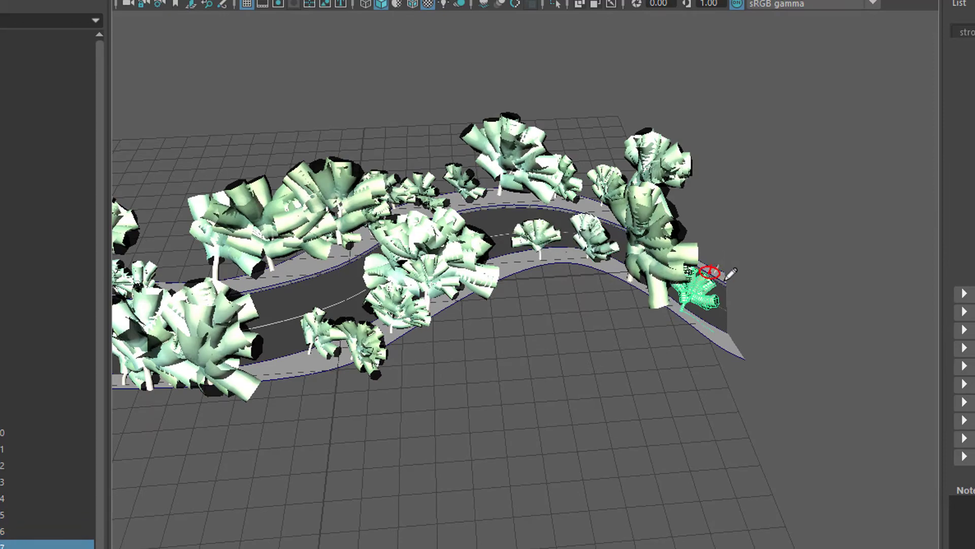
Step: Move the view in among the trees, then pull back to see the whole tree-lined road
{"action": "mouse_move", "coordinate": [709, 271]}
{"action": "left_mouse_down", "text": "alt"}
{"action": "mouse_move", "coordinate": [603, 378]}
{"action": "mouse_move", "coordinate": [535, 401]}
{"action": "mouse_move", "coordinate": [533, 390]}
{"action": "left_mouse_up", "text": "alt"}
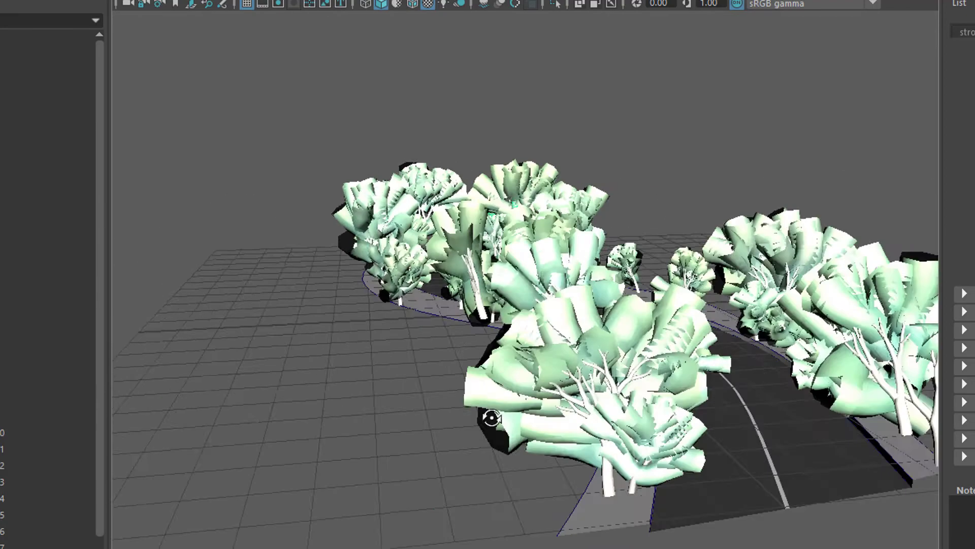
{"action": "left_click_drag", "start_coordinate": [310, 377], "coordinate": [337, 359], "text": "alt"}
{"action": "right_click_drag", "start_coordinate": [338, 359], "coordinate": [436, 360], "text": "alt"}
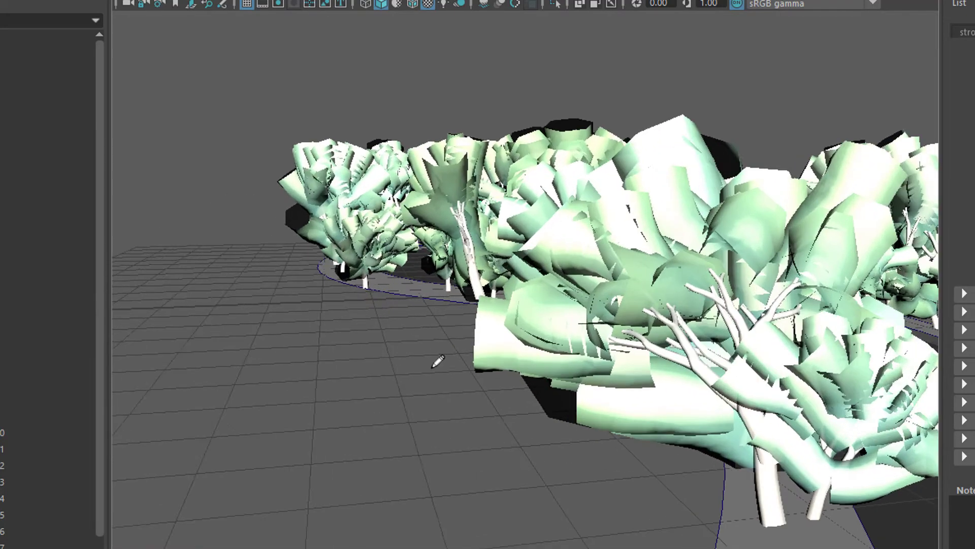
{"action": "middle_click_drag", "start_coordinate": [435, 360], "coordinate": [347, 355], "text": "alt"}
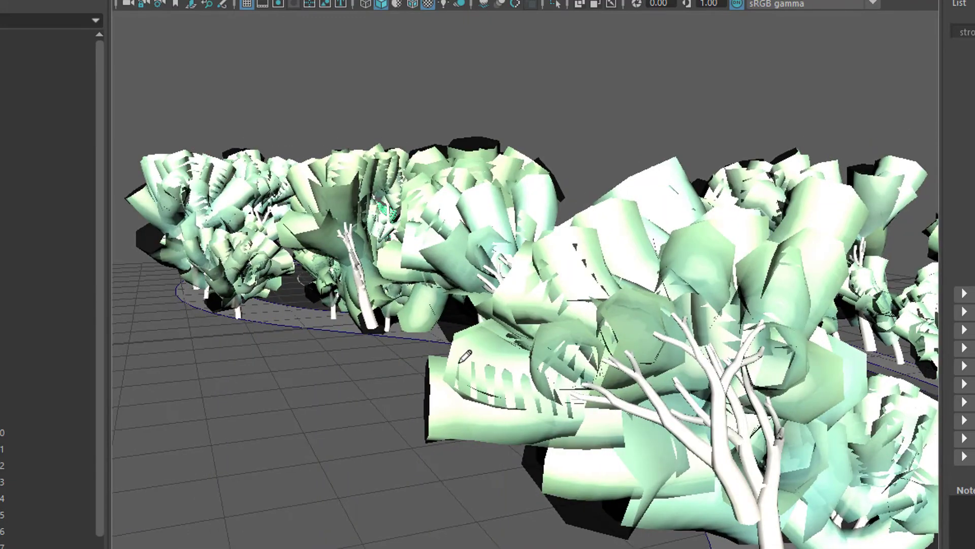
{"action": "left_click_drag", "start_coordinate": [350, 361], "coordinate": [447, 371], "text": "alt"}
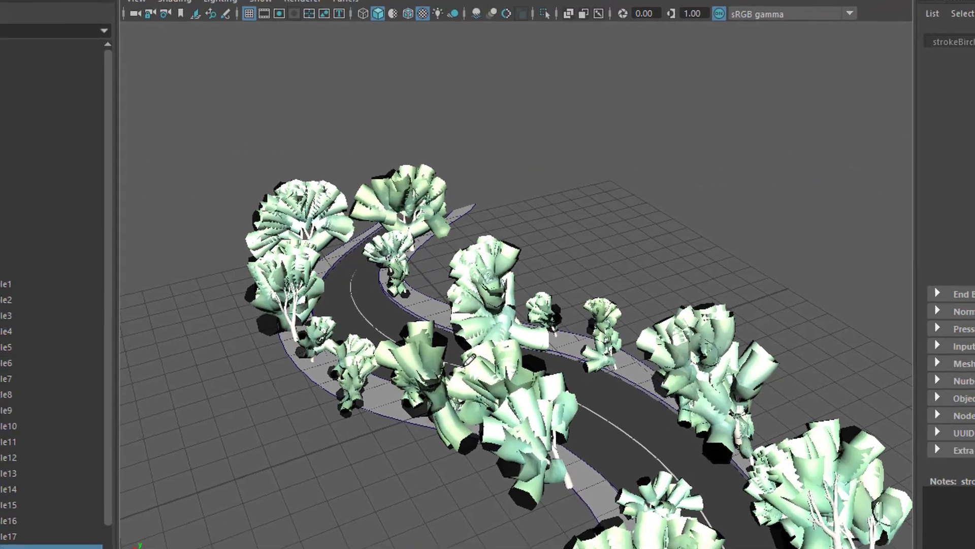
{"action": "scroll", "coordinate": [468, 284], "scroll_direction": "up", "scroll_amount": 5}
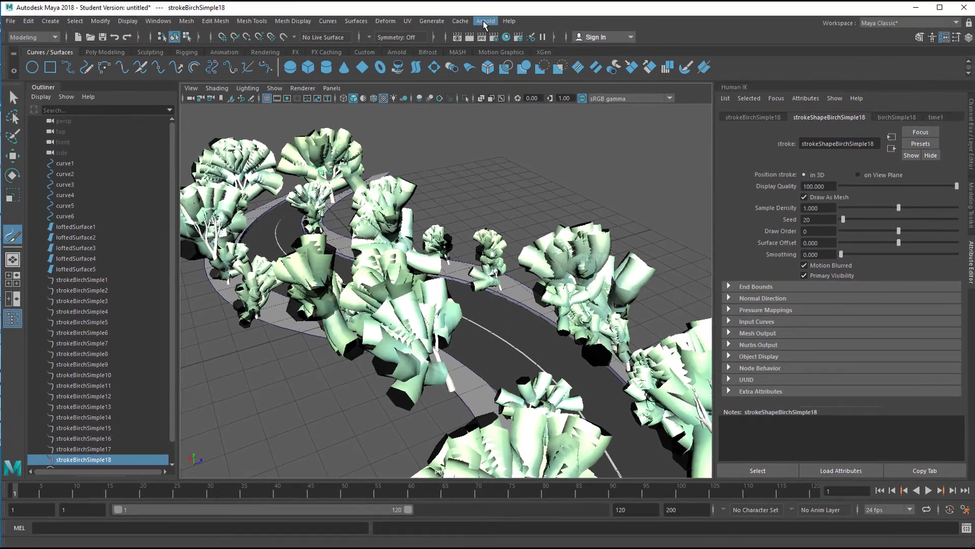
{"action": "left_click", "coordinate": [485, 21]}
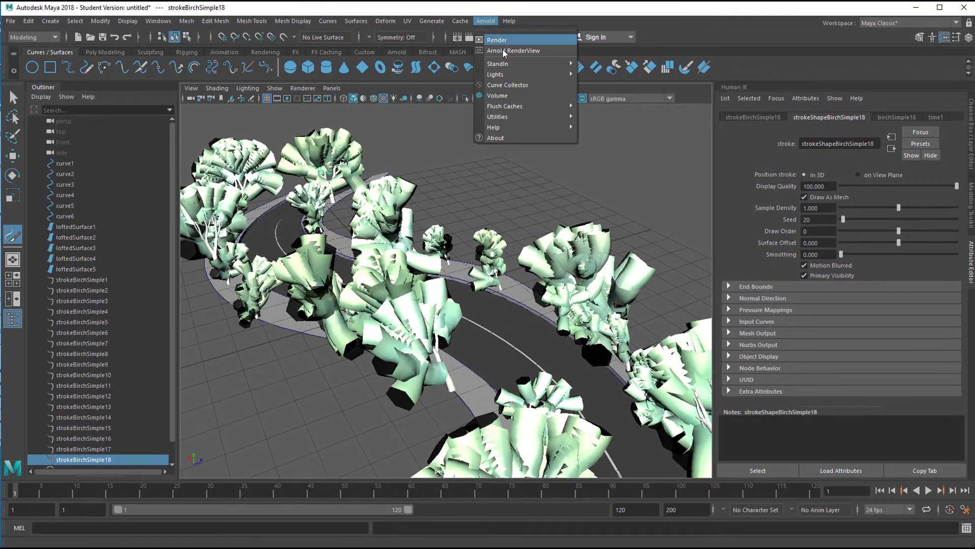
{"action": "mouse_move", "coordinate": [496, 74]}
{"action": "left_click", "coordinate": [635, 94]}
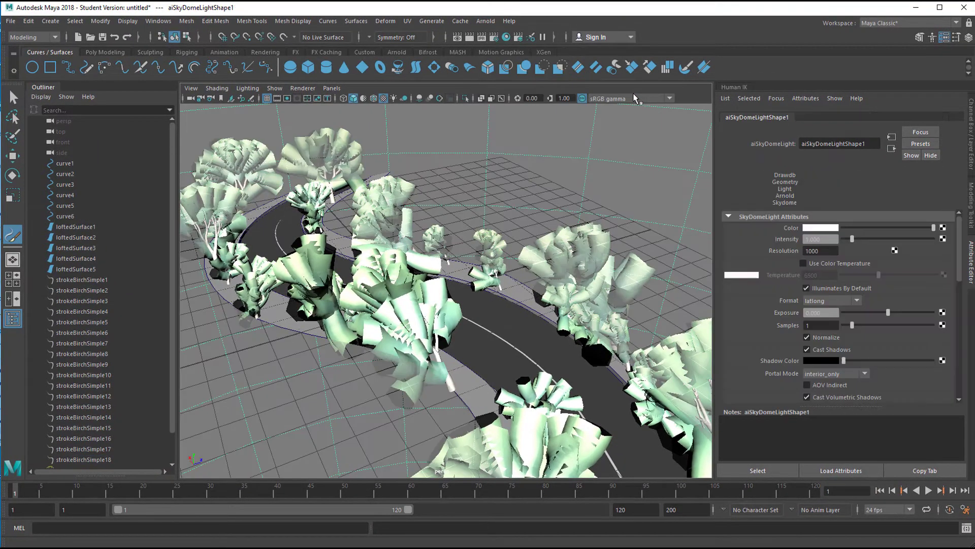
{"action": "left_click", "coordinate": [492, 25]}
{"action": "left_click", "coordinate": [504, 49]}
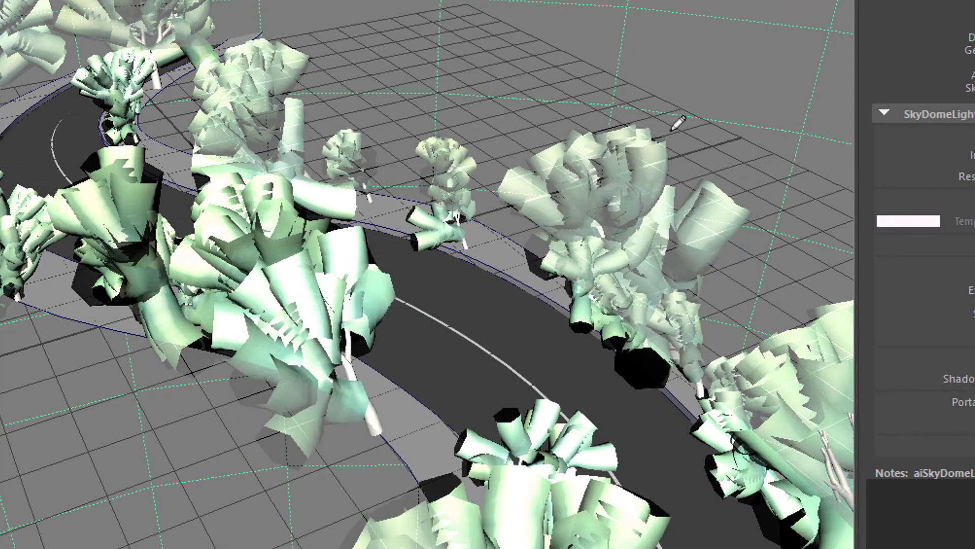
{"action": "left_click", "coordinate": [464, 240]}
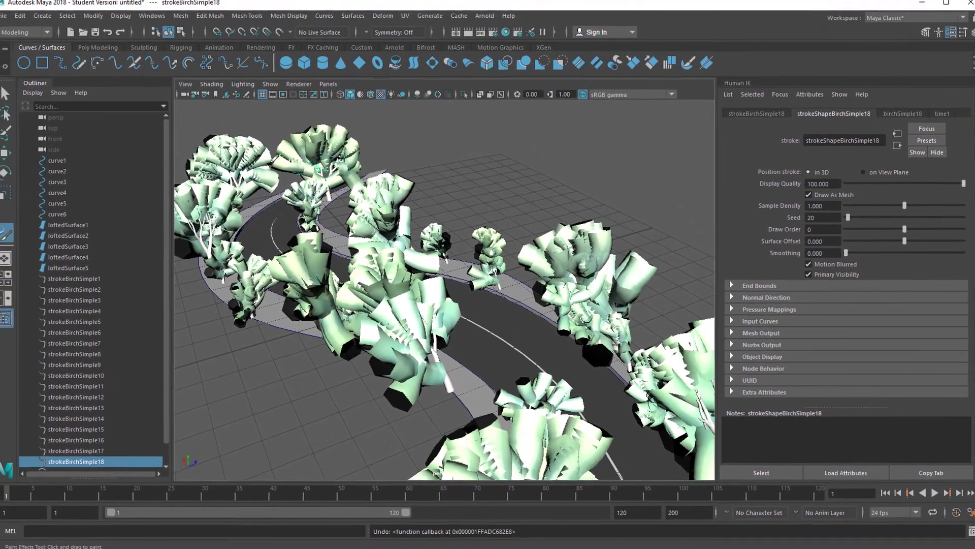
Step: Create a directional light and raise it above the trees
{"action": "left_click", "coordinate": [51, 22]}
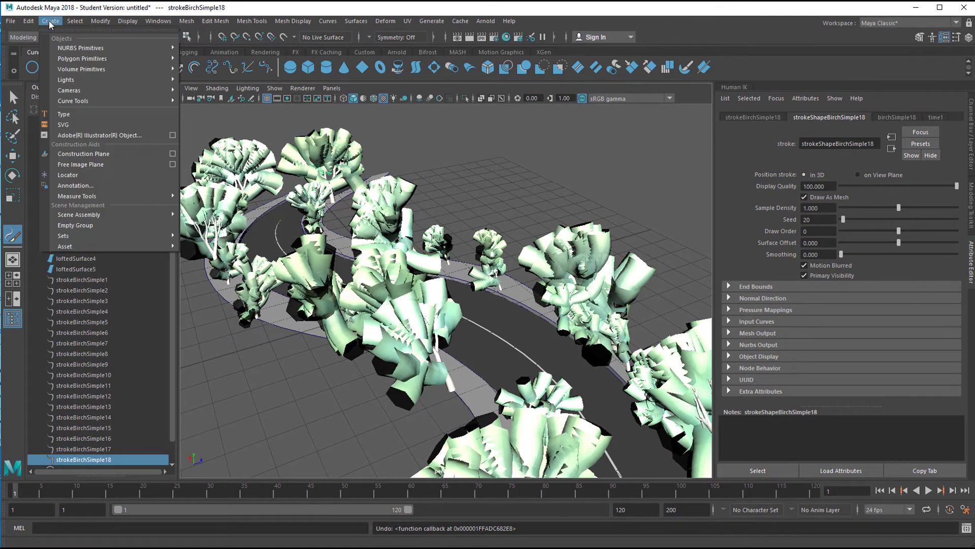
{"action": "mouse_move", "coordinate": [66, 79]}
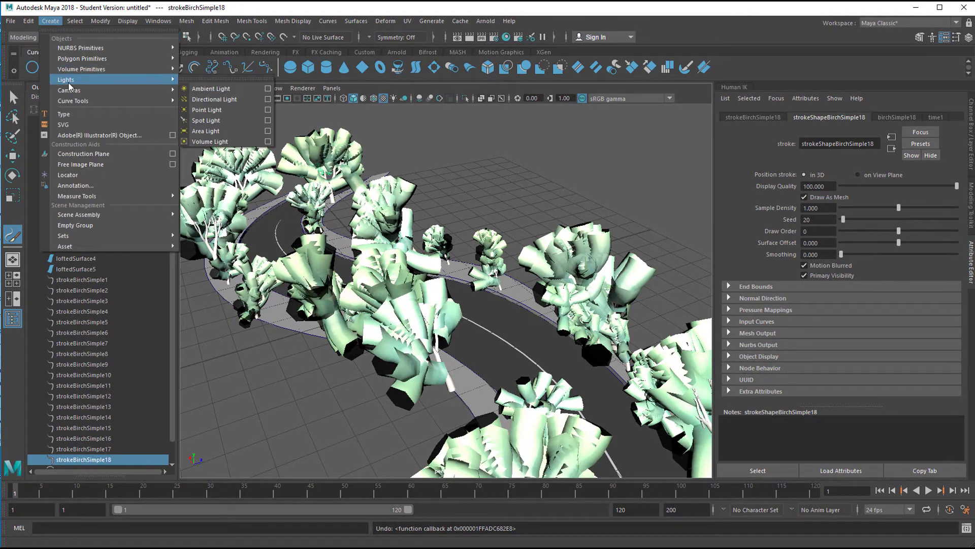
{"action": "left_click", "coordinate": [241, 105]}
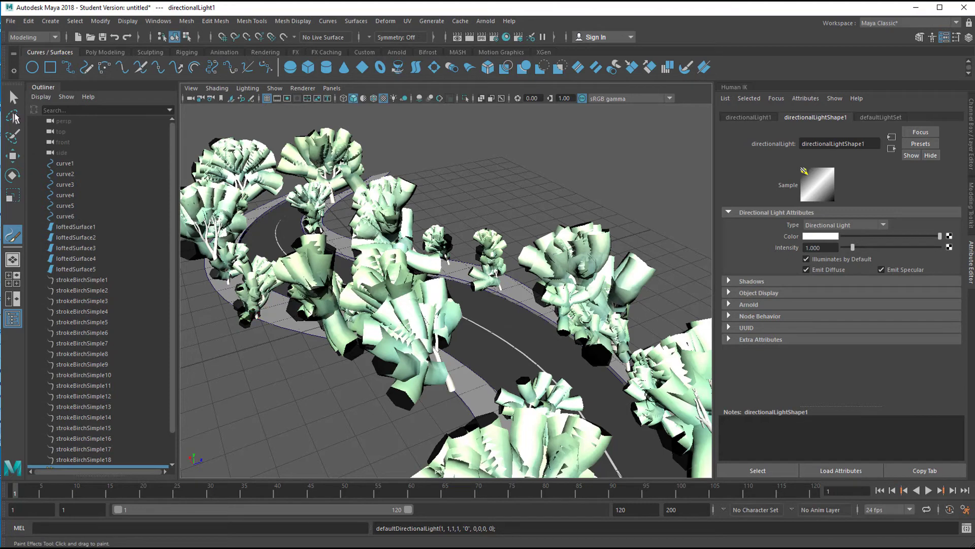
{"action": "key", "text": "q"}
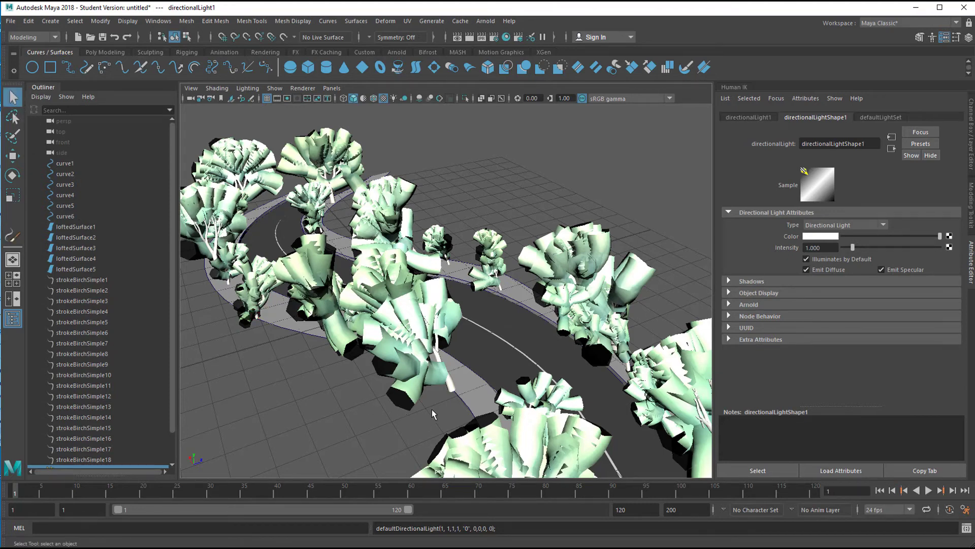
{"action": "key", "text": "w"}
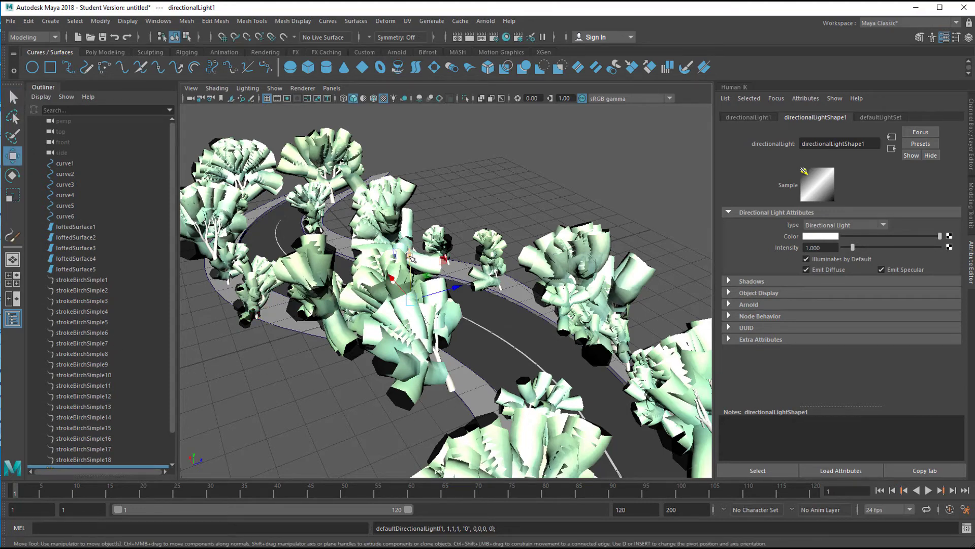
{"action": "left_click_drag", "start_coordinate": [410, 258], "coordinate": [475, 199]}
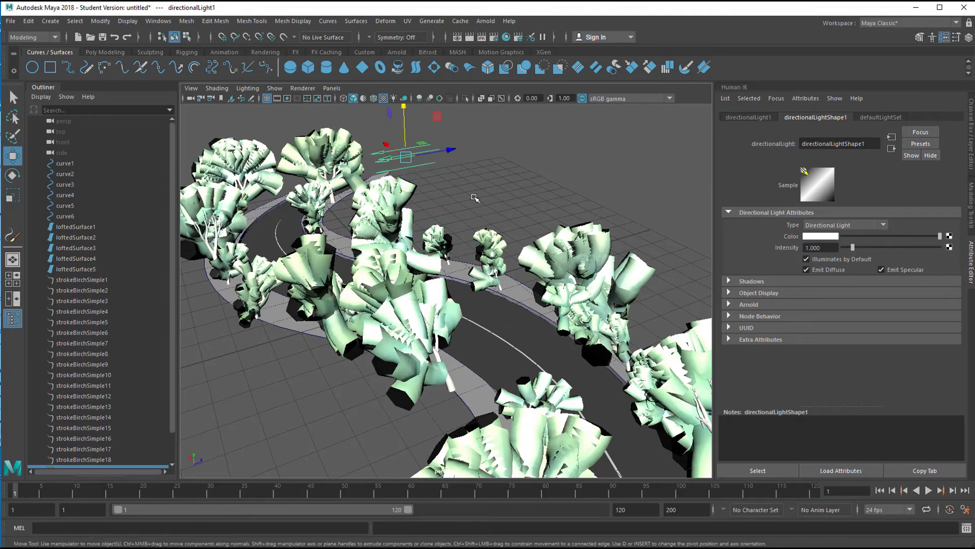
Step: Tilt the light down toward the road and move it out to the scene's left
{"action": "mouse_move", "coordinate": [555, 292]}
{"action": "left_mouse_down", "text": "alt"}
{"action": "mouse_move", "coordinate": [372, 278]}
{"action": "mouse_move", "coordinate": [470, 394]}
{"action": "mouse_move", "coordinate": [442, 388]}
{"action": "mouse_move", "coordinate": [428, 336]}
{"action": "left_mouse_up", "text": "alt"}
{"action": "key", "text": "e"}
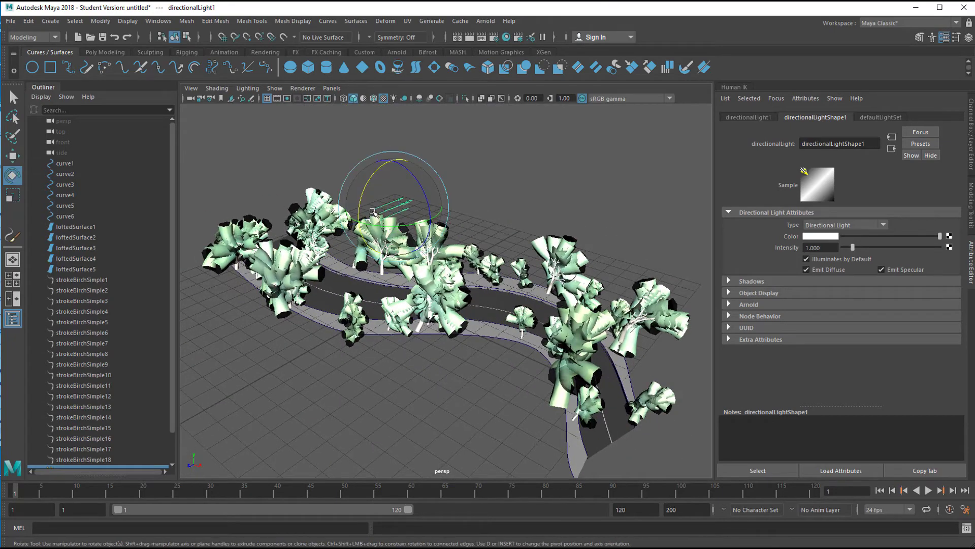
{"action": "left_click_drag", "start_coordinate": [368, 187], "coordinate": [404, 329]}
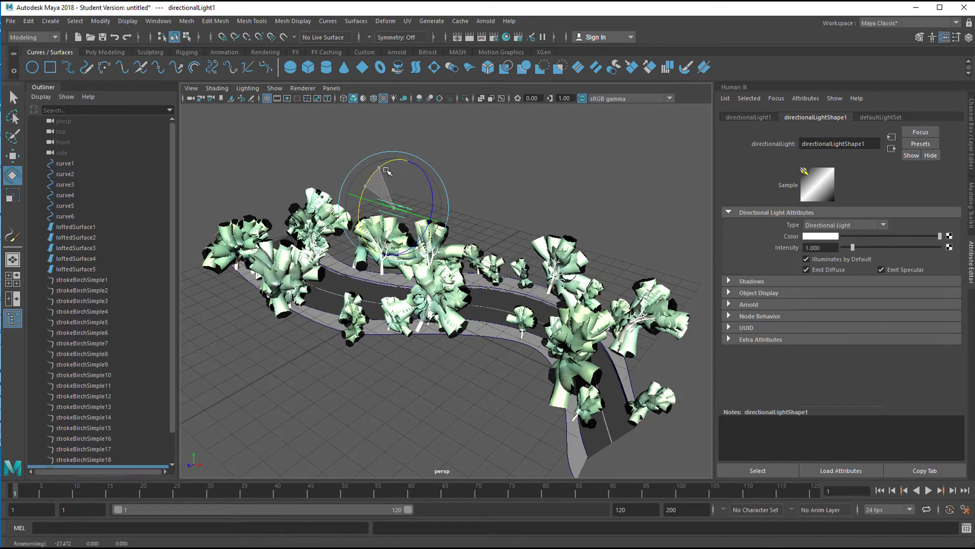
{"action": "key", "text": "w"}
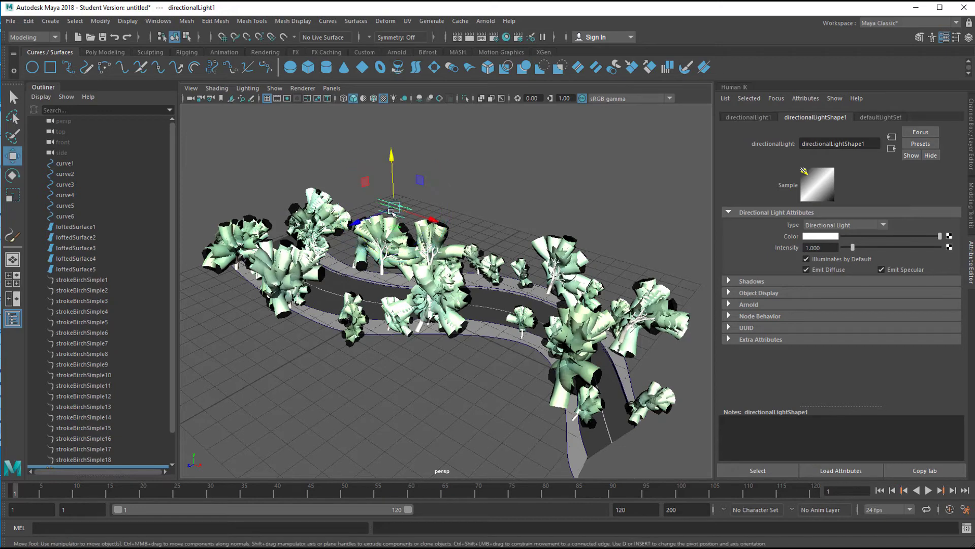
{"action": "left_click_drag", "start_coordinate": [394, 208], "coordinate": [155, 381]}
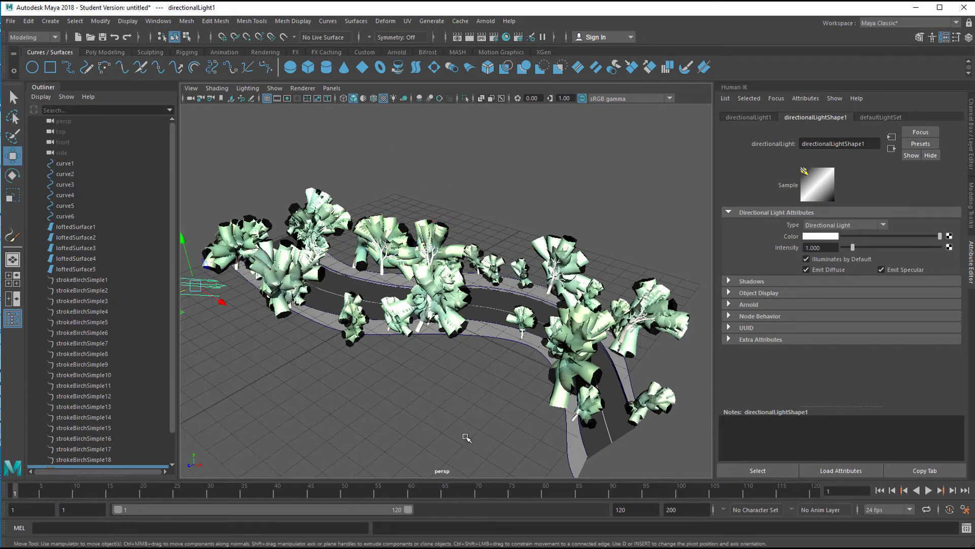
{"action": "mouse_move", "coordinate": [397, 414]}
{"action": "left_mouse_down", "text": "alt"}
{"action": "mouse_move", "coordinate": [420, 413]}
{"action": "mouse_move", "coordinate": [402, 417]}
{"action": "left_mouse_up", "text": "alt"}
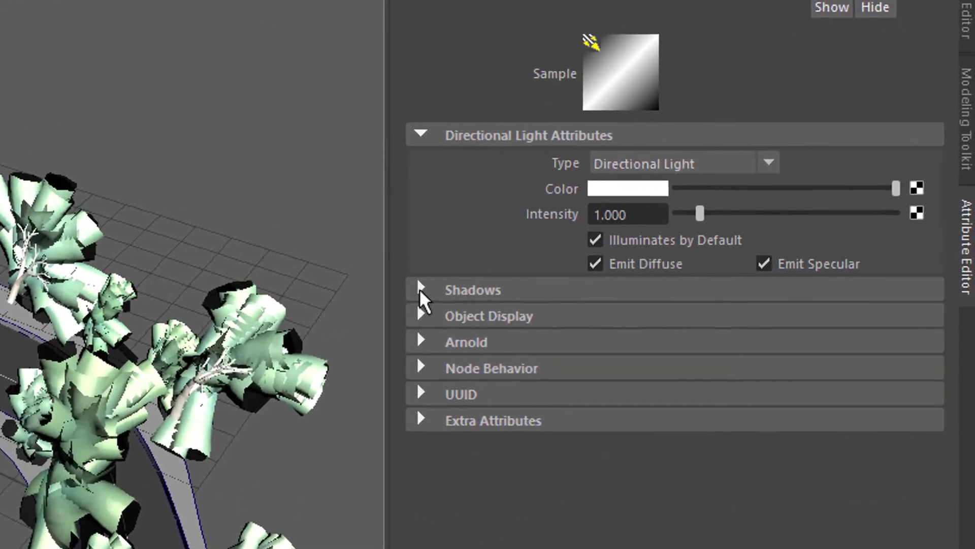
Step: Turn on Use Depth Map Shadows for directionalLight1
{"action": "left_click", "coordinate": [419, 291]}
{"action": "left_click", "coordinate": [623, 376]}
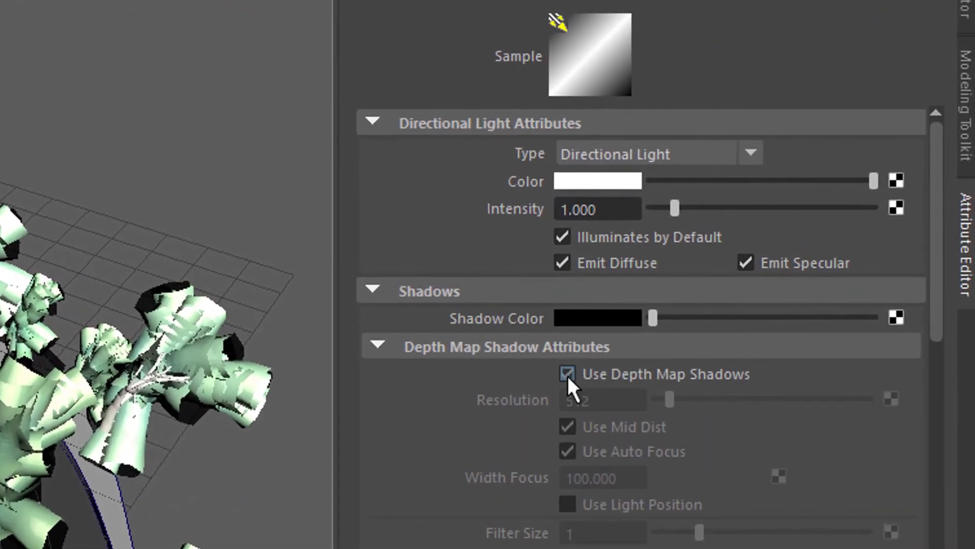
{"action": "left_click", "coordinate": [568, 375]}
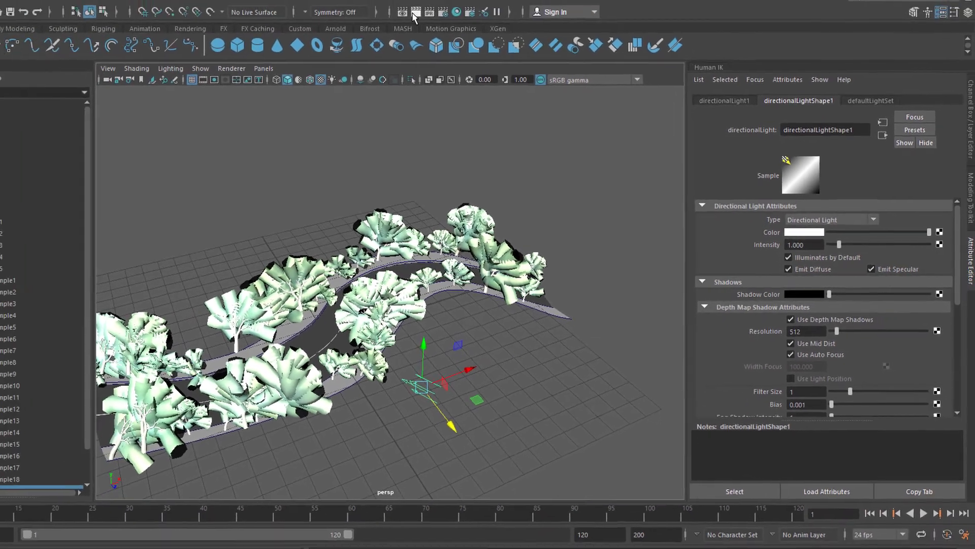
Step: Render the current frame with Maya Software in Render View, then close the window
{"action": "left_click", "coordinate": [414, 17]}
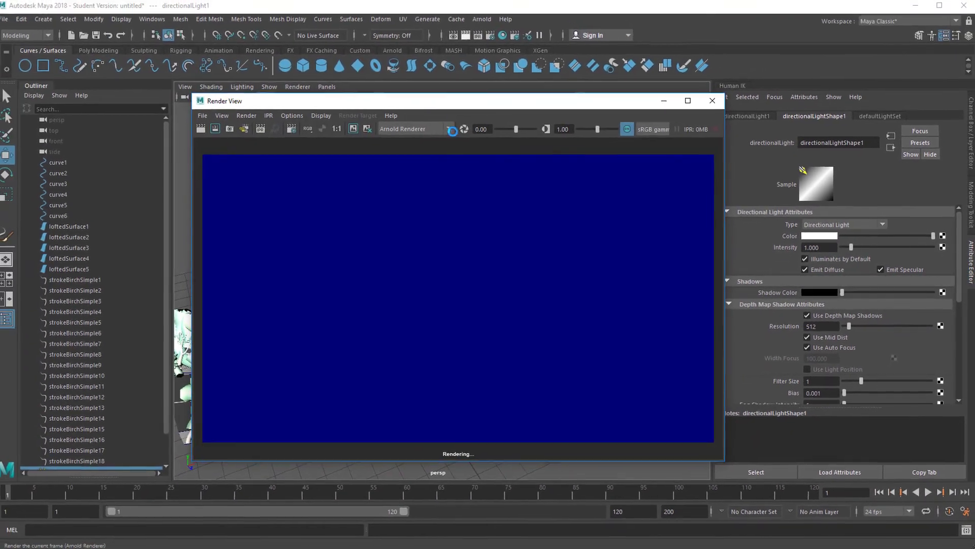
{"action": "left_click", "coordinate": [453, 131]}
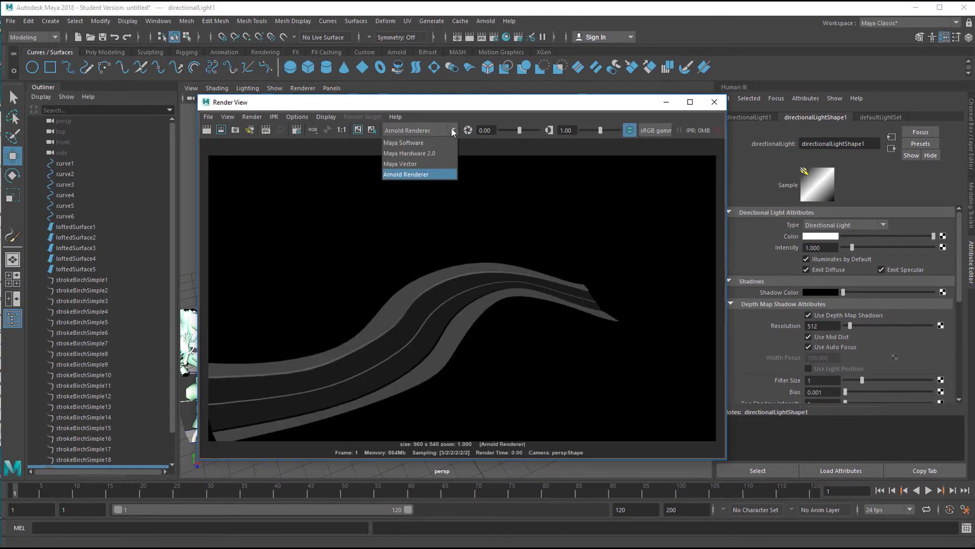
{"action": "left_click", "coordinate": [446, 146]}
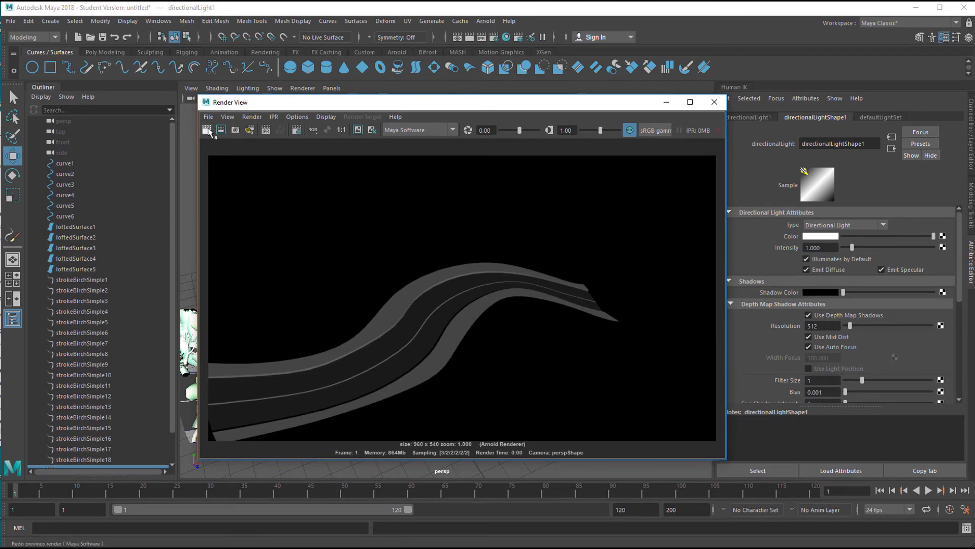
{"action": "left_click", "coordinate": [206, 130]}
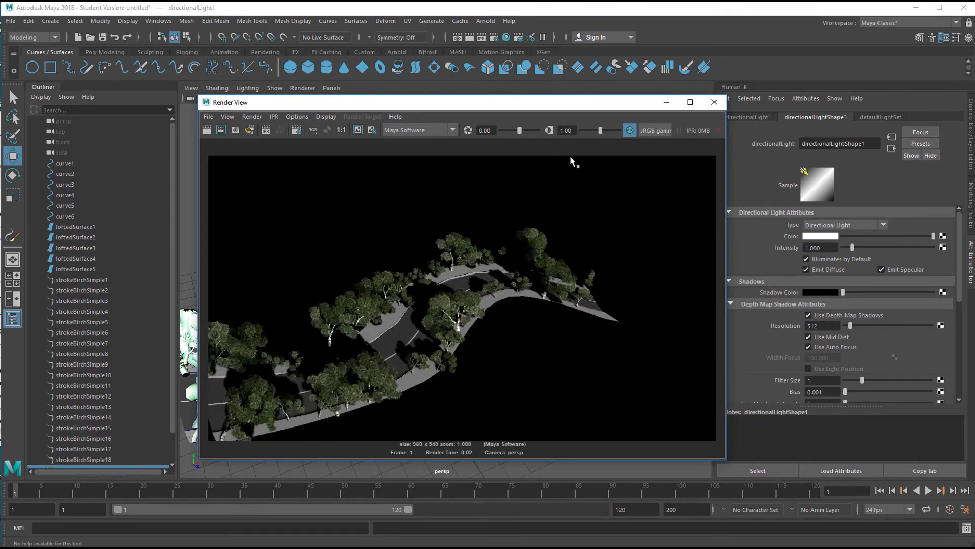
{"action": "left_click", "coordinate": [715, 102]}
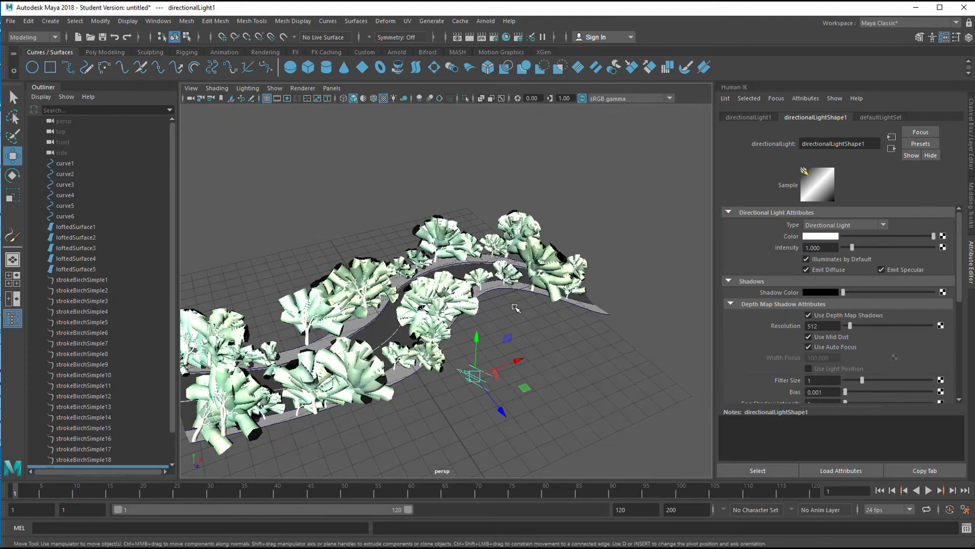
Step: Set the directional light's Intensity to 2 in the Attribute Editor
{"action": "left_click_drag", "start_coordinate": [508, 326], "coordinate": [526, 336], "text": "alt"}
{"action": "scroll", "coordinate": [526, 336], "scroll_direction": "up", "scroll_amount": 3}
{"action": "scroll", "coordinate": [526, 336], "scroll_direction": "up", "scroll_amount": 1}
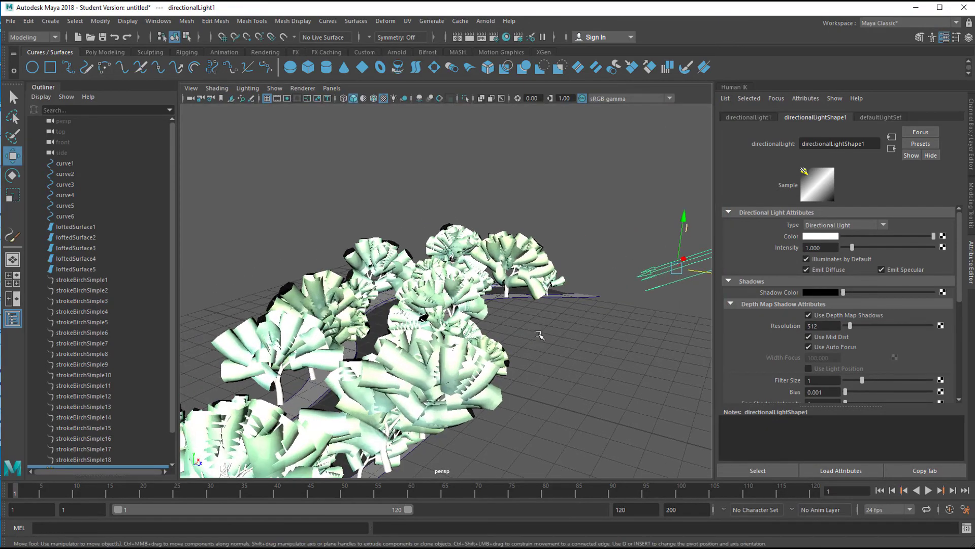
{"action": "scroll", "coordinate": [548, 317], "scroll_direction": "up", "scroll_amount": 3}
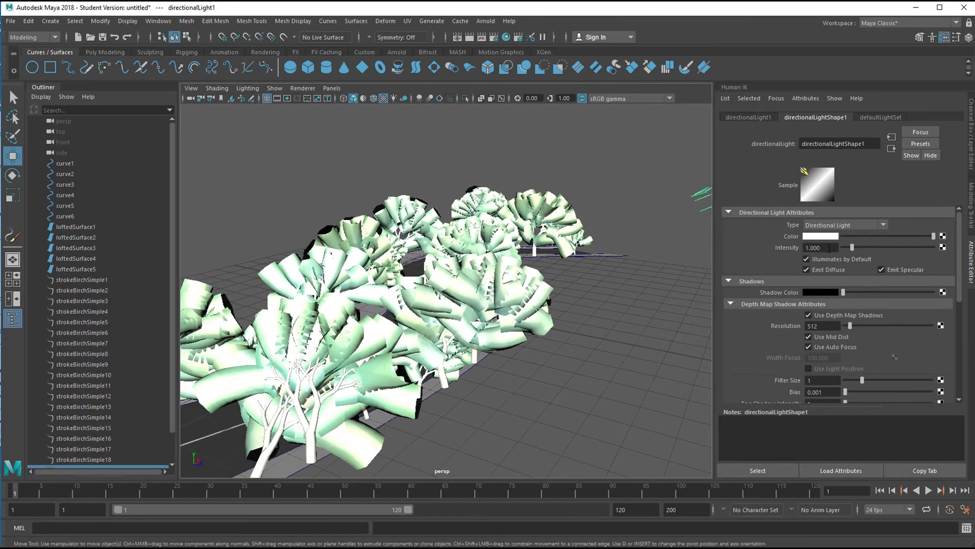
{"action": "type", "text": "2"}
{"action": "key", "text": "Return"}
Step: Orbit and zoom the viewport toward the road's end to view the birch trees
{"action": "scroll", "coordinate": [498, 356], "scroll_direction": "down", "scroll_amount": 3}
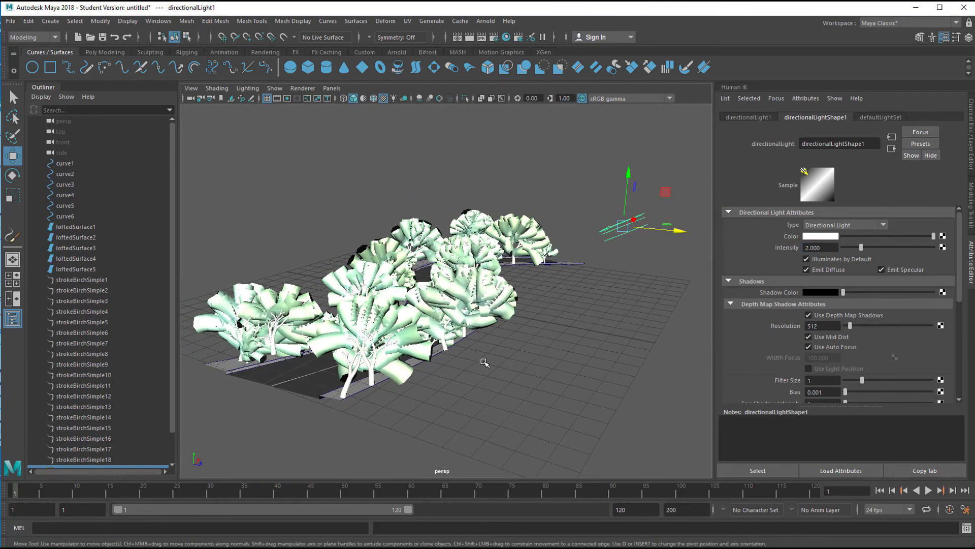
{"action": "left_click_drag", "start_coordinate": [483, 356], "coordinate": [502, 361], "text": "alt"}
{"action": "scroll", "coordinate": [502, 360], "scroll_direction": "up", "scroll_amount": 1}
{"action": "scroll", "coordinate": [504, 356], "scroll_direction": "up", "scroll_amount": 2}
{"action": "scroll", "coordinate": [559, 347], "scroll_direction": "up", "scroll_amount": 1}
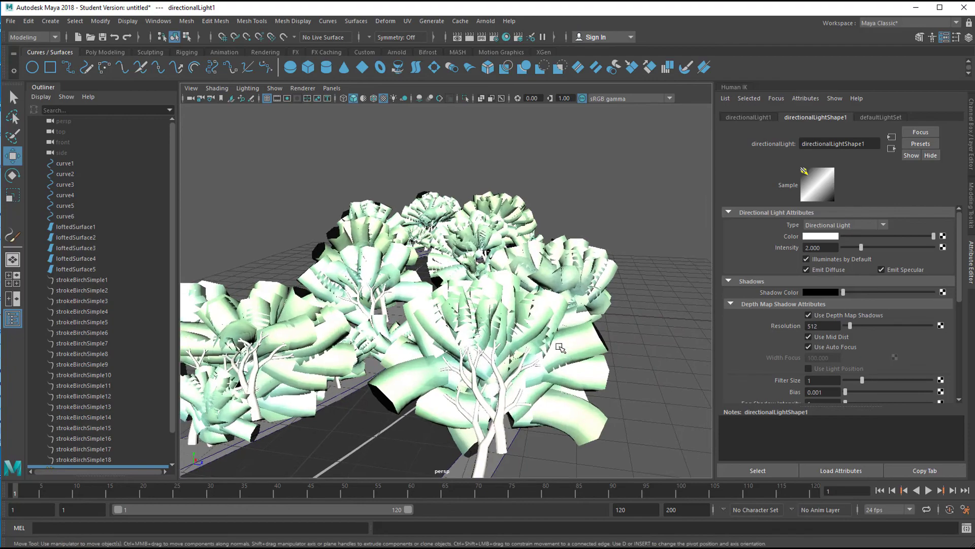
{"action": "scroll", "coordinate": [563, 324], "scroll_direction": "up", "scroll_amount": 2}
{"action": "left_click_drag", "start_coordinate": [562, 324], "coordinate": [578, 307], "text": "alt"}
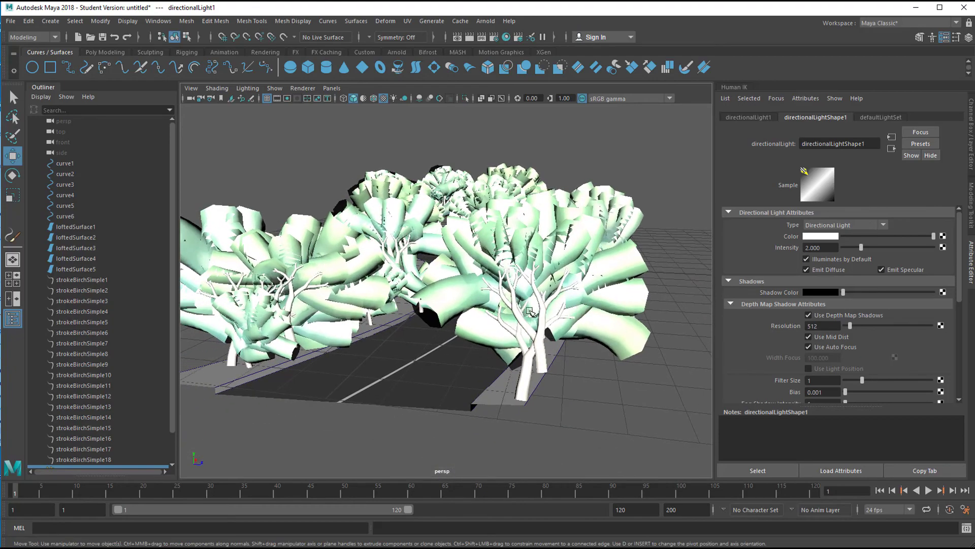
{"action": "mouse_move", "coordinate": [438, 384]}
{"action": "left_mouse_down", "text": "alt"}
{"action": "mouse_move", "coordinate": [458, 392]}
{"action": "mouse_move", "coordinate": [441, 386]}
{"action": "mouse_move", "coordinate": [508, 95]}
{"action": "left_mouse_up", "text": "alt"}
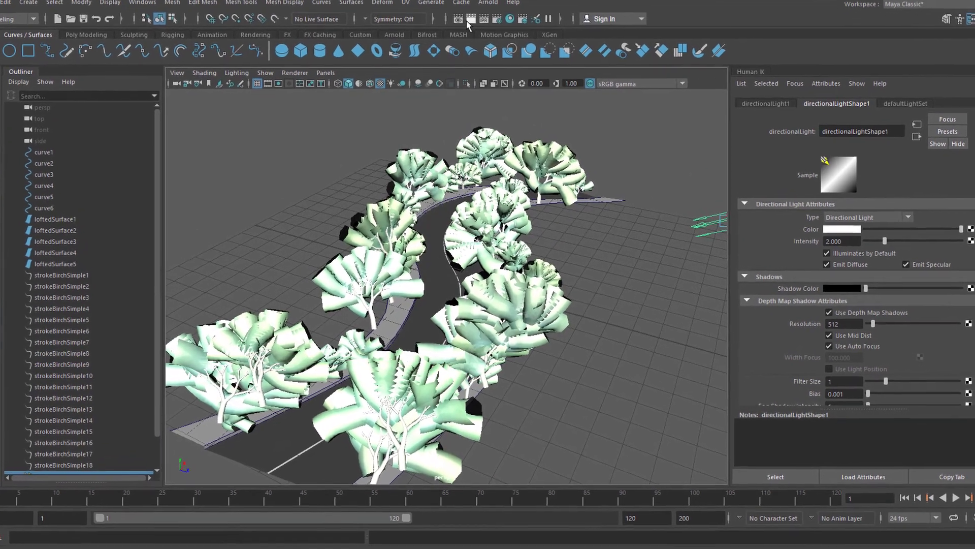
Step: Render the current frame with Maya Software to view the intensity 2 lighting
{"action": "left_click", "coordinate": [468, 37]}
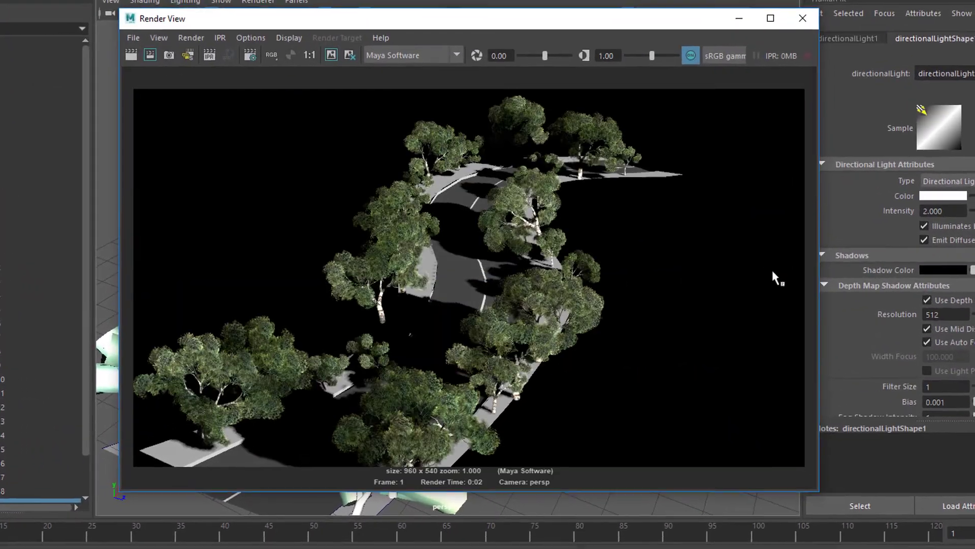